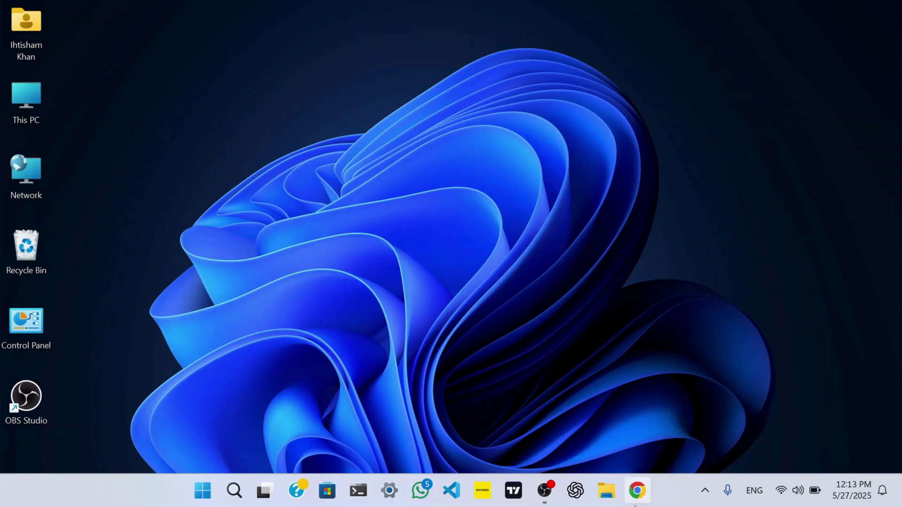
Launch Chrome and load the Turnitin website at turnitin.com.
{"action": "left_click", "coordinate": [637, 491]}
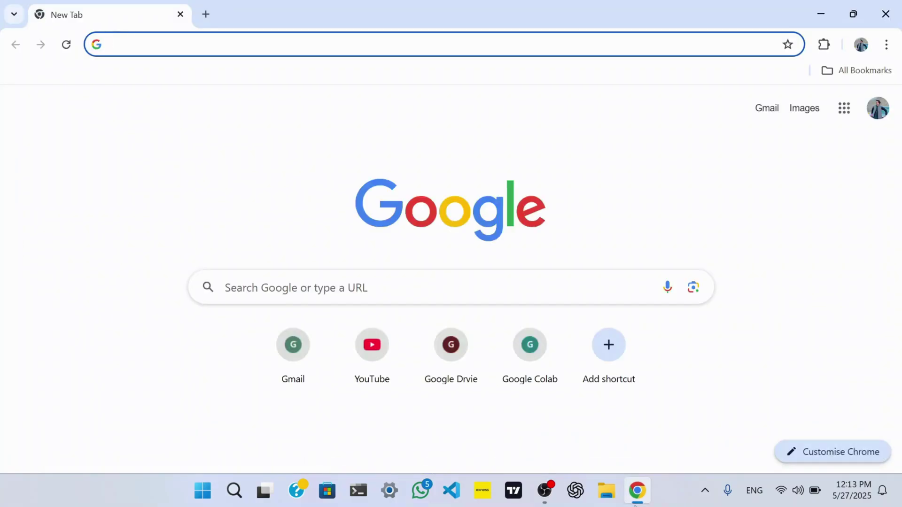
{"action": "type", "text": "turnitin.com"}
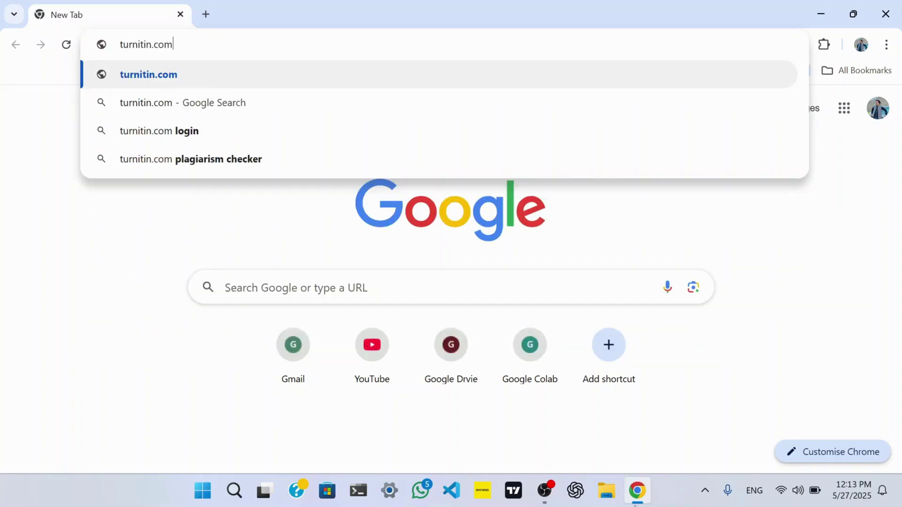
{"action": "key", "text": "Return"}
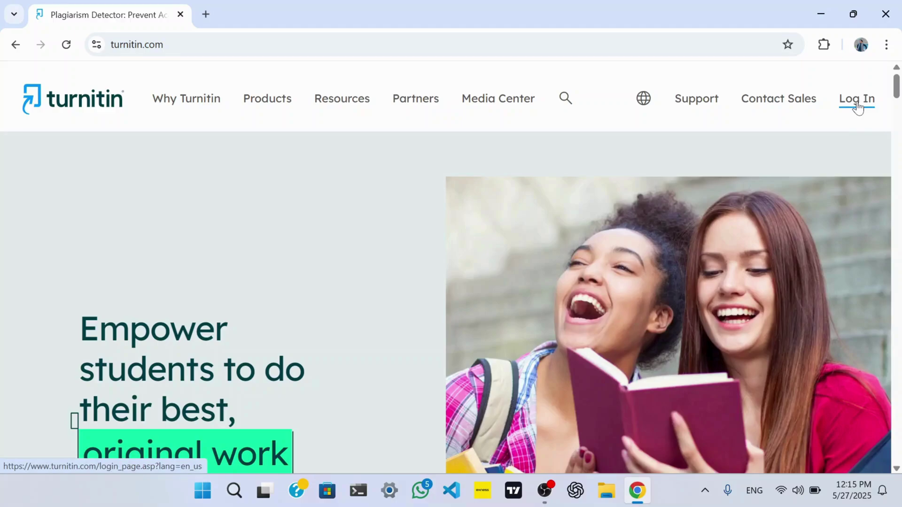
Log in to Turnitin with the instructor's e-mail and password.
{"action": "left_click", "coordinate": [858, 105]}
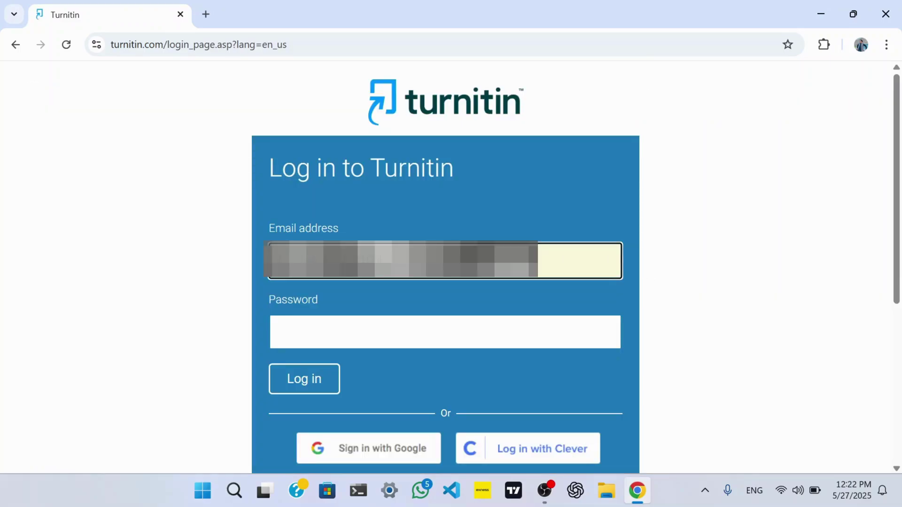
{"action": "key", "text": "Tab"}
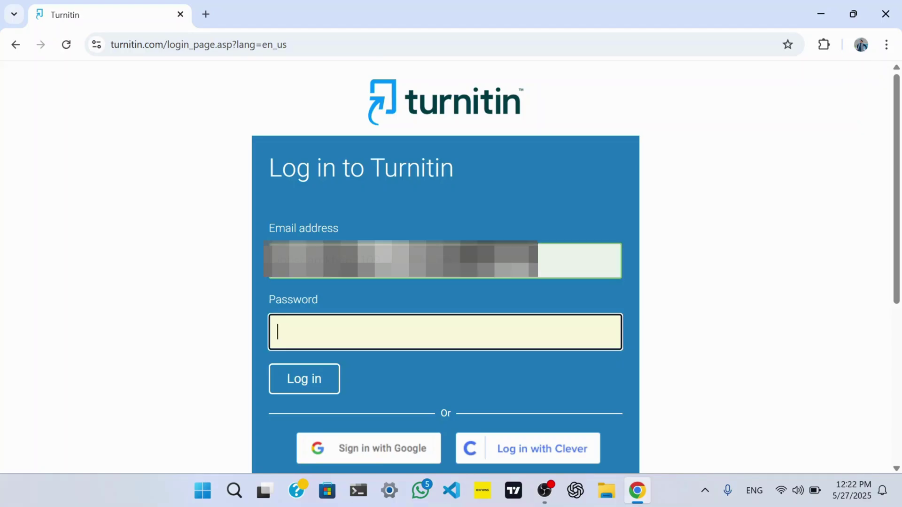
{"action": "type", "text": "••••••••••••••••"}
{"action": "left_click", "coordinate": [324, 389]}
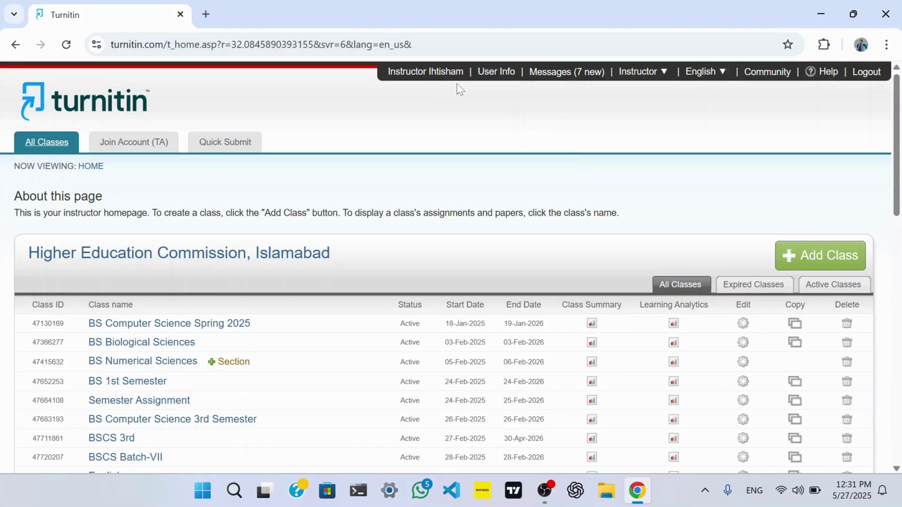
{"action": "left_click", "coordinate": [502, 75]}
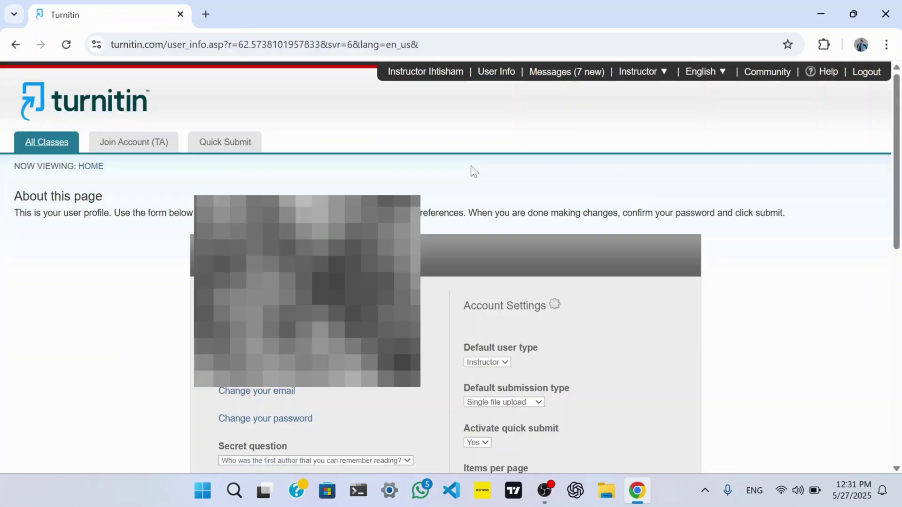
{"action": "scroll", "coordinate": [471, 166], "scroll_direction": "down", "scroll_amount": 3}
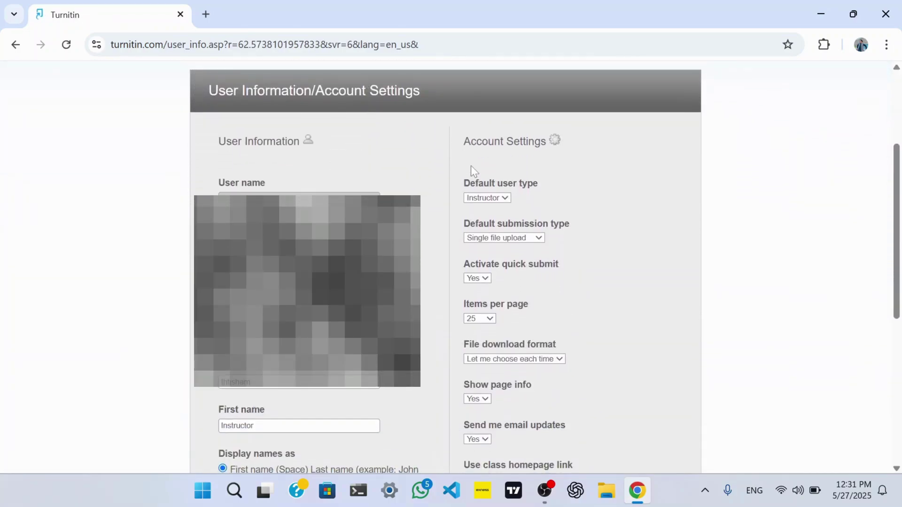
{"action": "scroll", "coordinate": [470, 171], "scroll_direction": "up", "scroll_amount": 3}
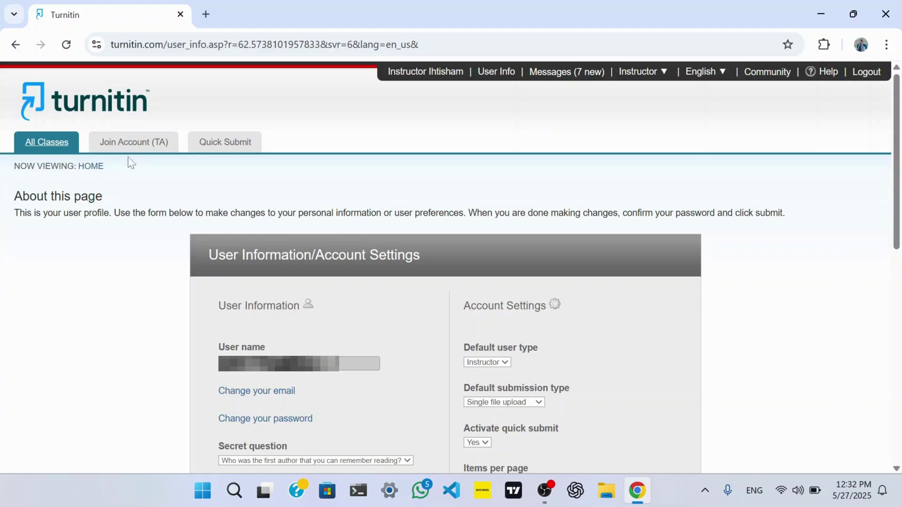
{"action": "left_click", "coordinate": [136, 146]}
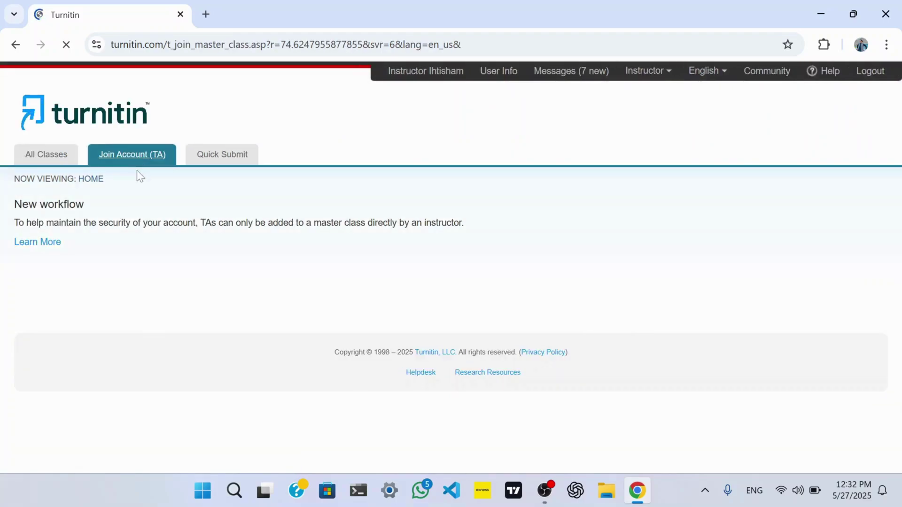
{"action": "left_click", "coordinate": [219, 159]}
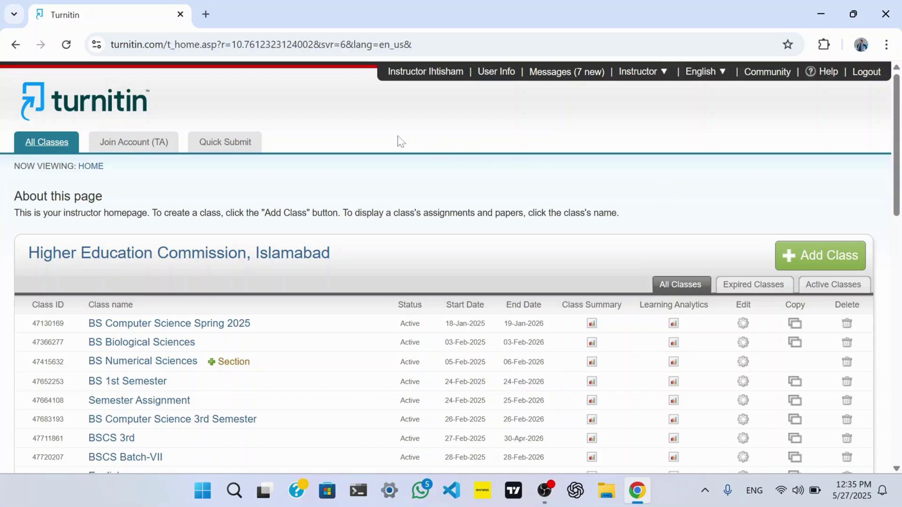
Start a Quick Submit paper that searches all databases and saves papers to no repository.
{"action": "left_click", "coordinate": [249, 146]}
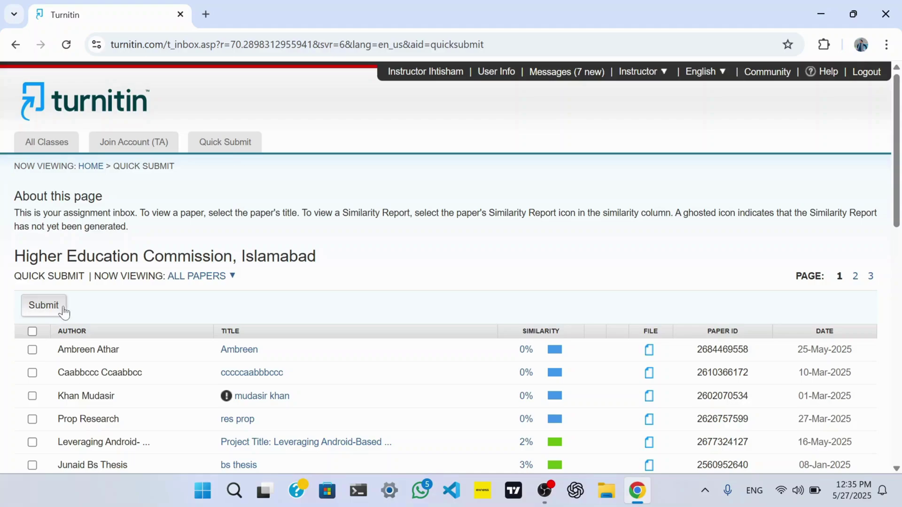
{"action": "left_click", "coordinate": [64, 309]}
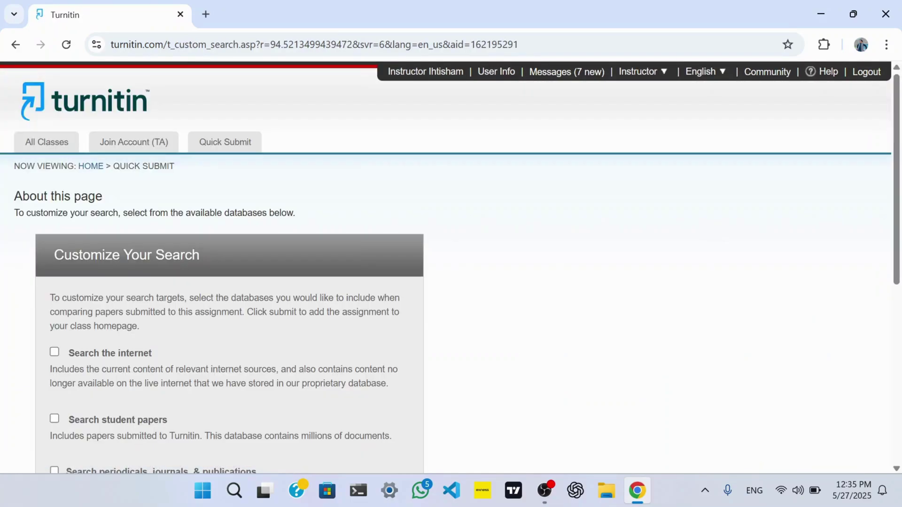
{"action": "scroll", "coordinate": [193, 330], "scroll_direction": "down", "scroll_amount": 3}
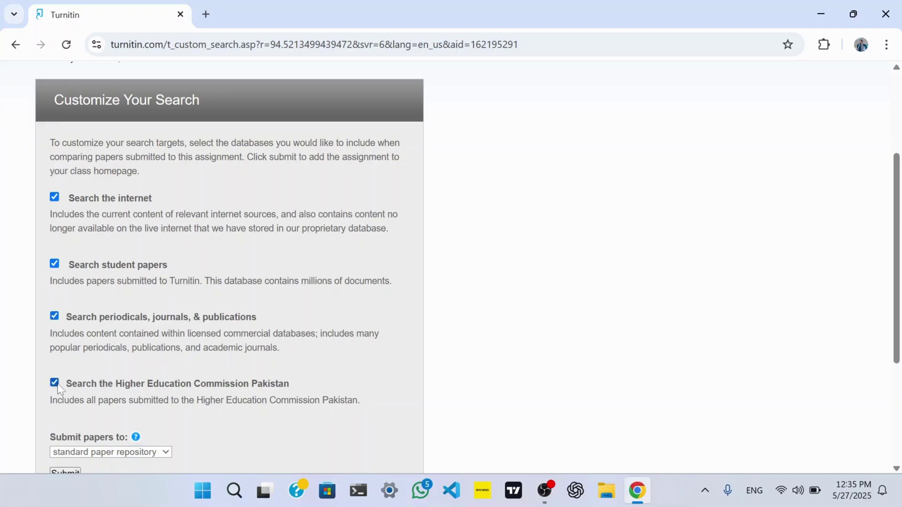
{"action": "scroll", "coordinate": [59, 389], "scroll_direction": "down", "scroll_amount": 3}
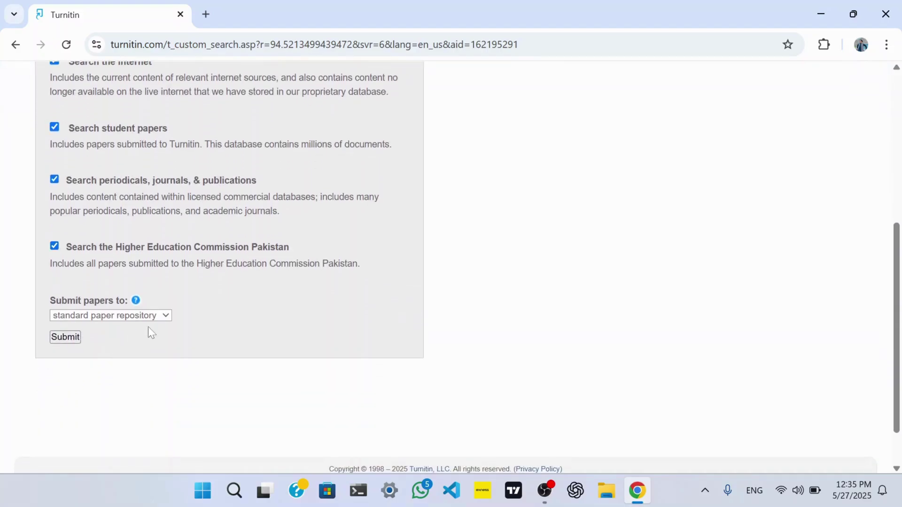
{"action": "left_click", "coordinate": [165, 316]}
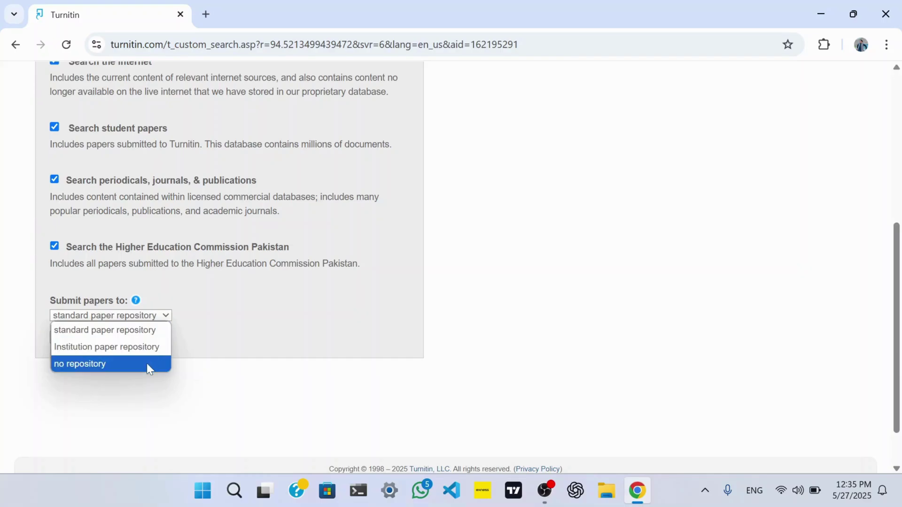
{"action": "left_click", "coordinate": [146, 365]}
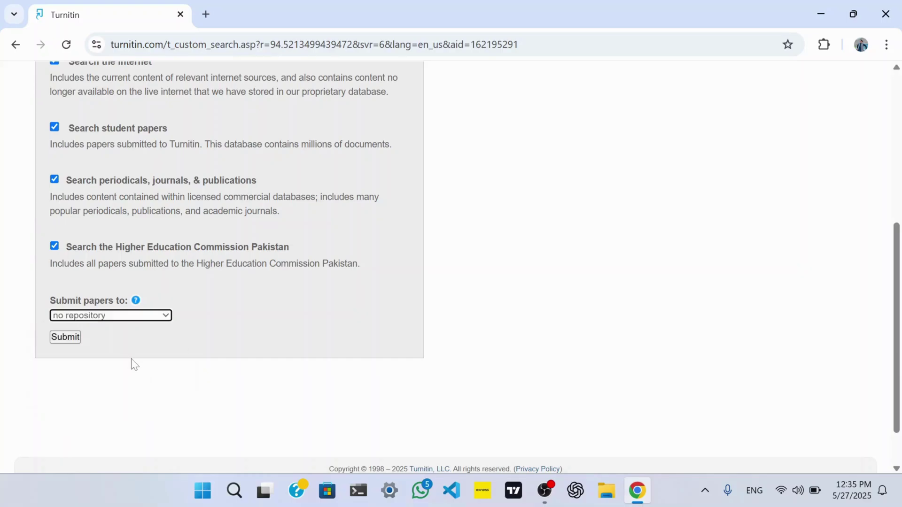
{"action": "left_click", "coordinate": [72, 341]}
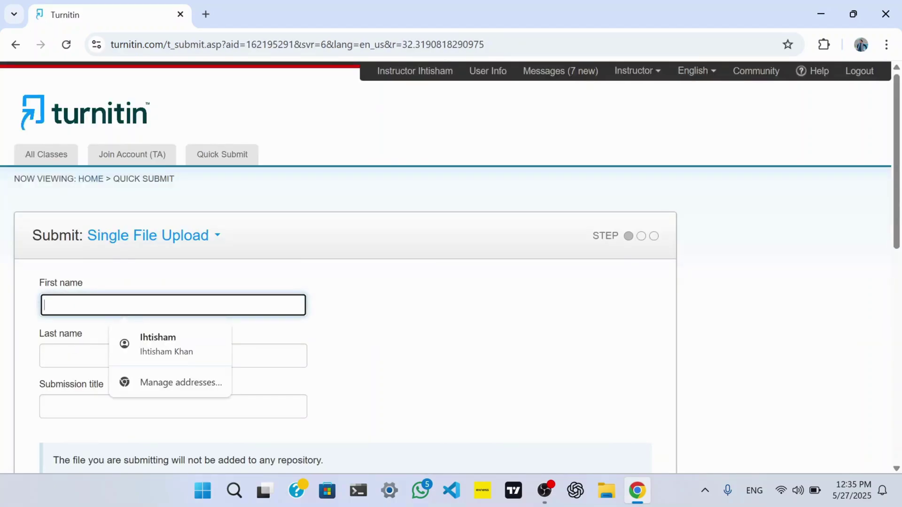
Enter the student's first and last name and the title 'Assignment on AI'.
{"action": "key", "text": "Tab"}
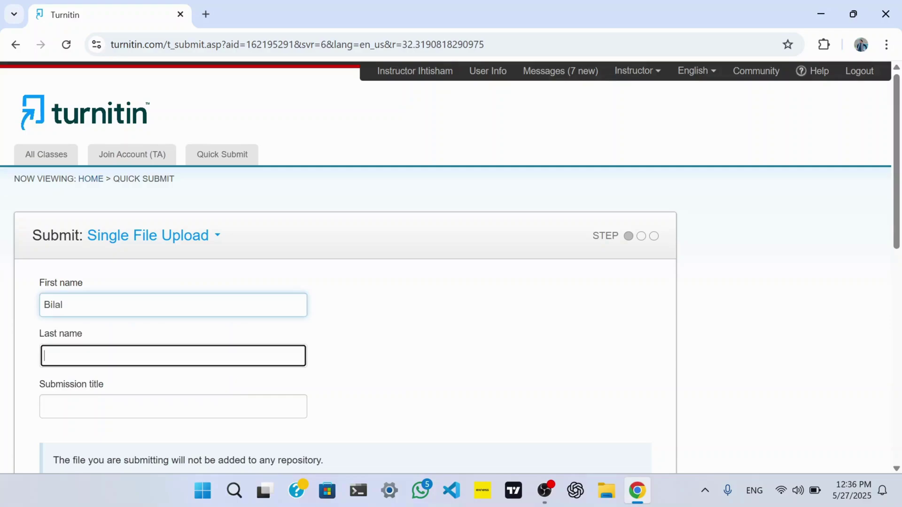
{"action": "key", "text": "Tab"}
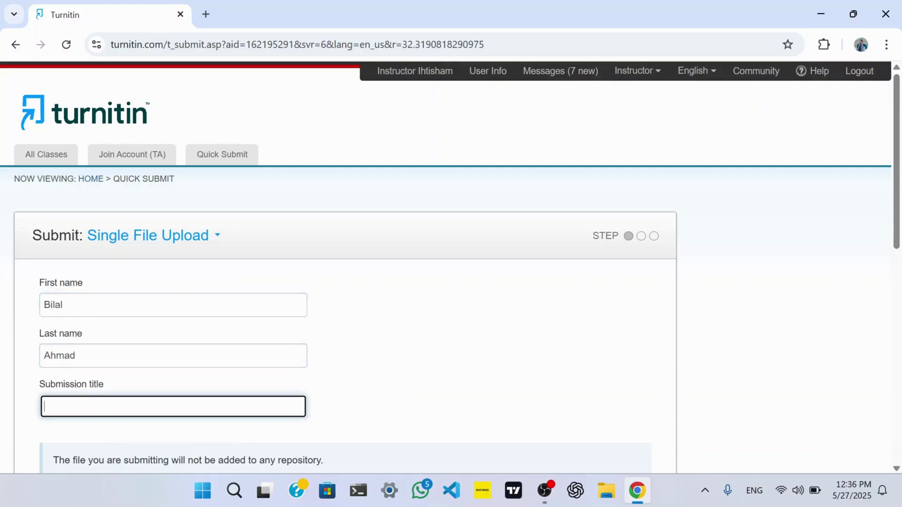
{"action": "type", "text": "Assignment on AI"}
Attach Assignment on AI.docx from the Desktop to the submission.
{"action": "scroll", "coordinate": [133, 312], "scroll_direction": "down", "scroll_amount": 4}
{"action": "scroll", "coordinate": [134, 313], "scroll_direction": "down", "scroll_amount": 2}
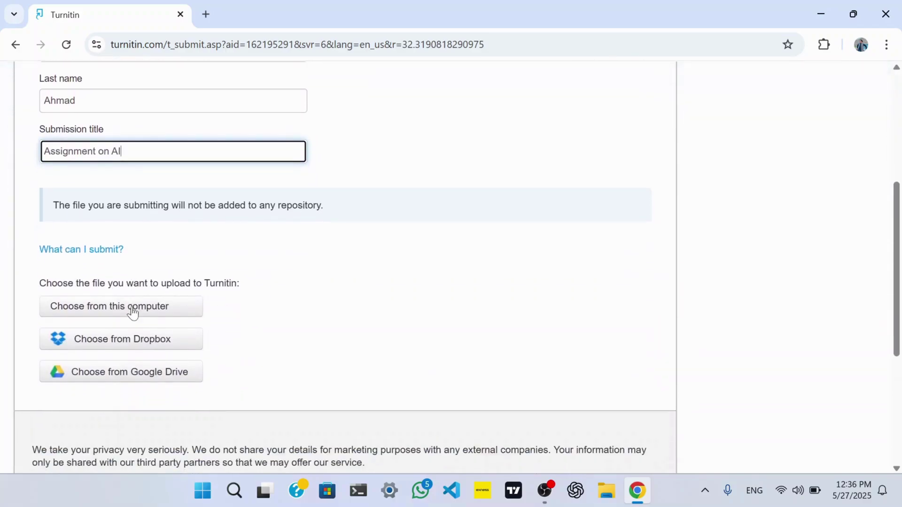
{"action": "left_click", "coordinate": [133, 311]}
{"action": "scroll", "coordinate": [93, 179], "scroll_direction": "up", "scroll_amount": 5}
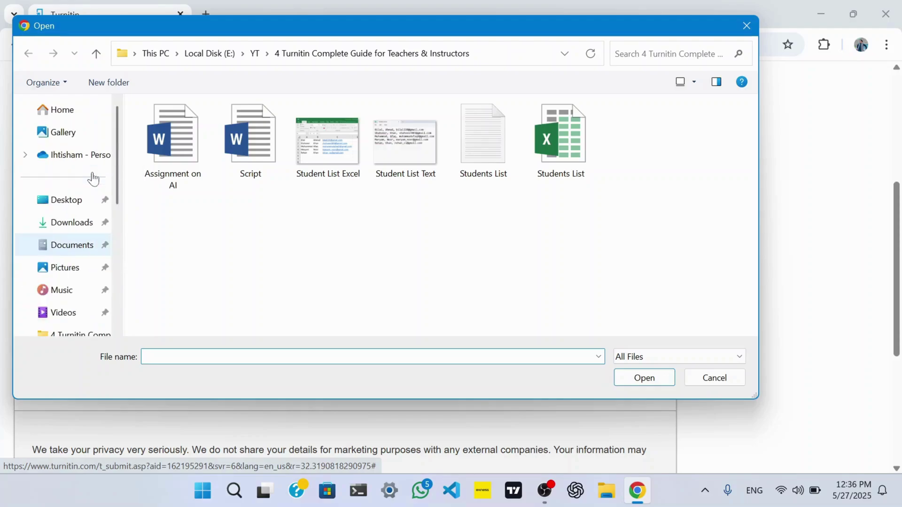
{"action": "left_click", "coordinate": [67, 200]}
{"action": "left_click", "coordinate": [236, 120]}
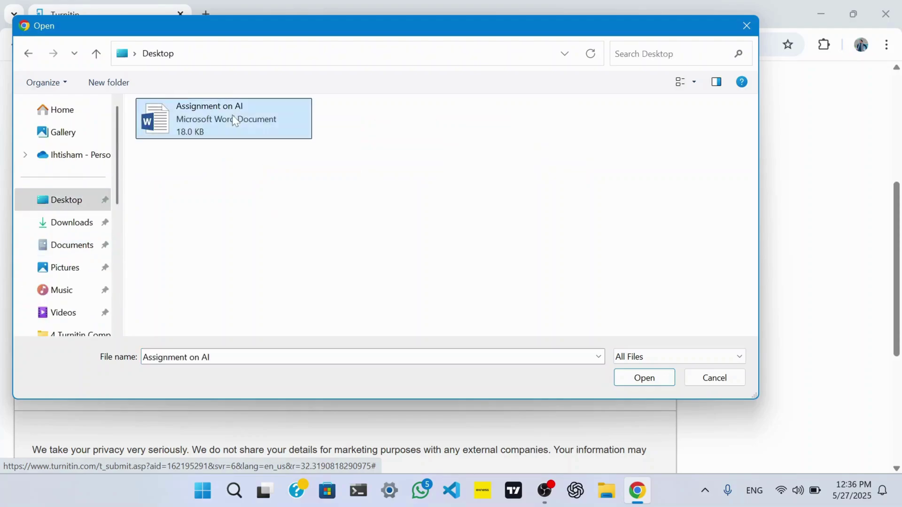
{"action": "left_click", "coordinate": [643, 381]}
Upload and confirm the paper, then go to the assignment inbox.
{"action": "left_click", "coordinate": [72, 416]}
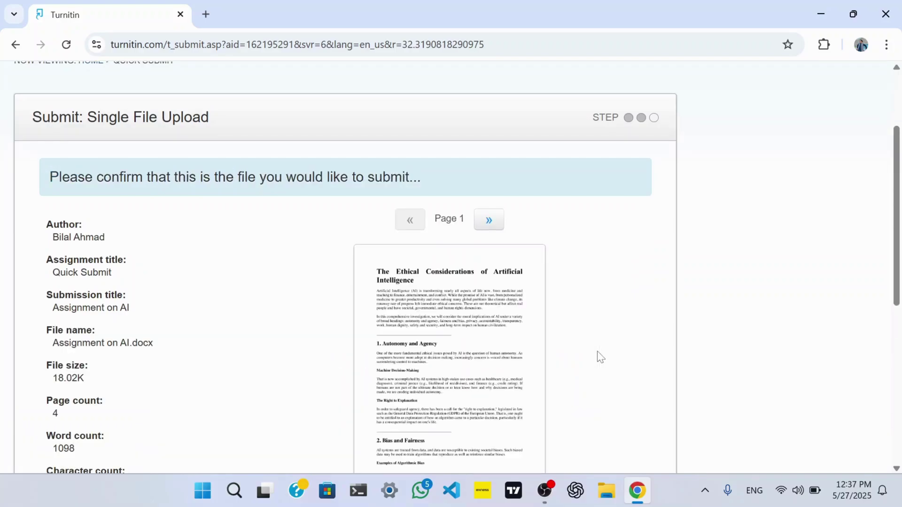
{"action": "scroll", "coordinate": [601, 357], "scroll_direction": "down", "scroll_amount": 4}
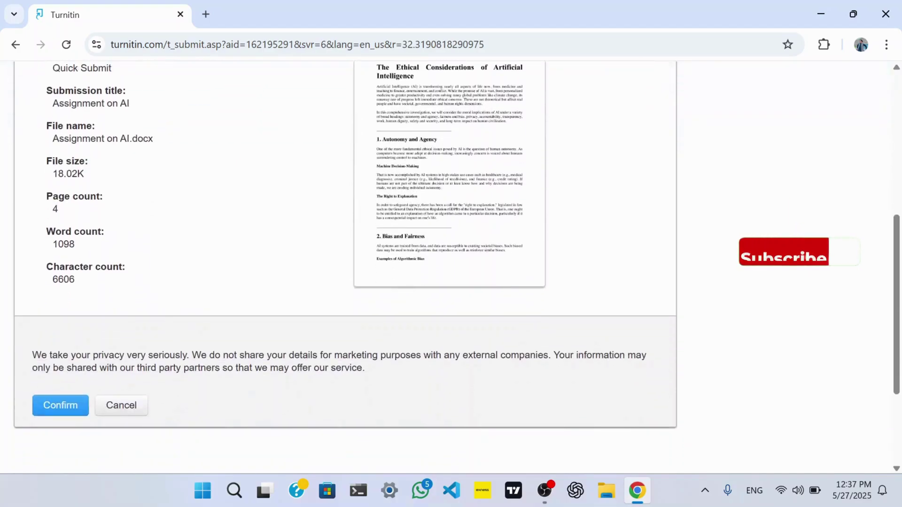
{"action": "left_click", "coordinate": [65, 405]}
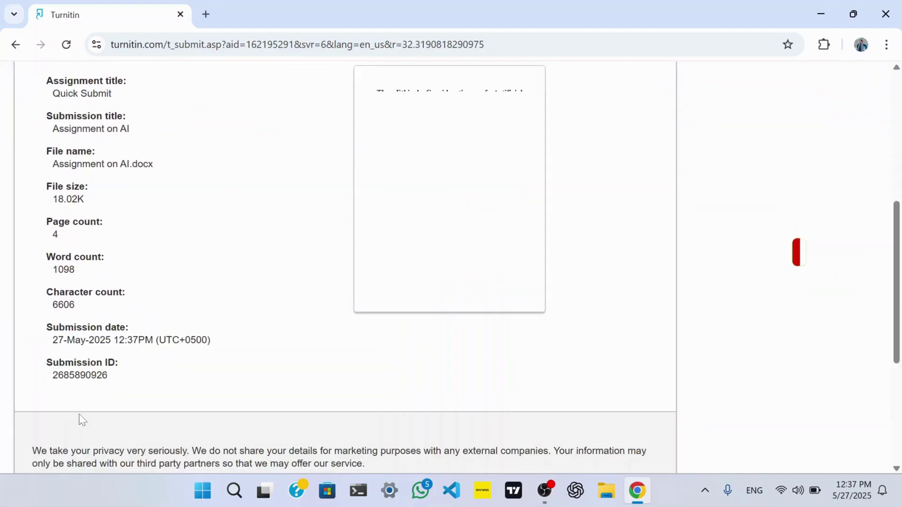
{"action": "left_click", "coordinate": [113, 400]}
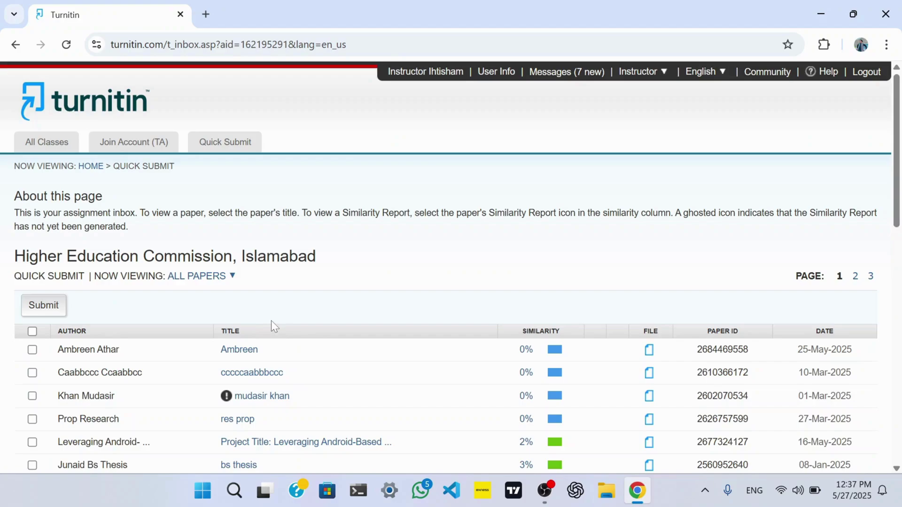
Scroll down through the Quick Submit assignment inbox.
{"action": "scroll", "coordinate": [272, 321], "scroll_direction": "down", "scroll_amount": 3}
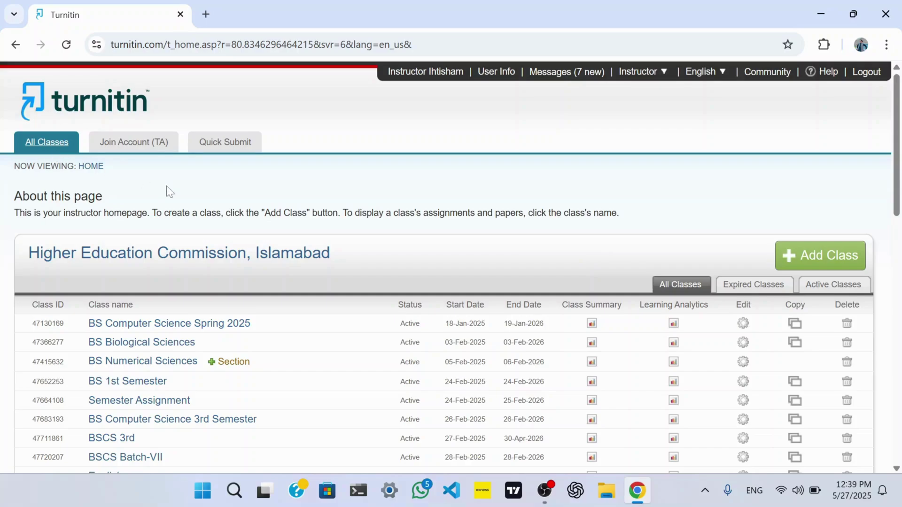
Start a Standard class named 'BSCS Batch 7th' and give it an enrollment key.
{"action": "left_click", "coordinate": [804, 265]}
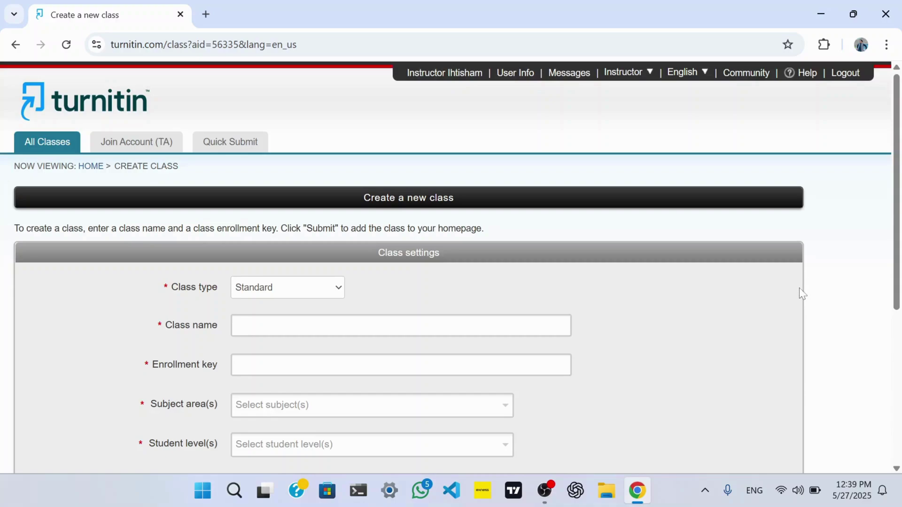
{"action": "left_click", "coordinate": [323, 292]}
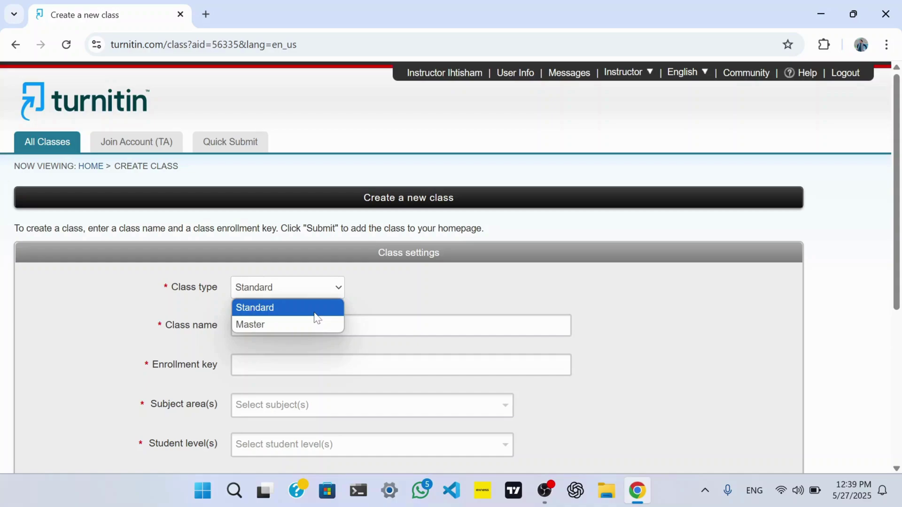
{"action": "left_click", "coordinate": [315, 310]}
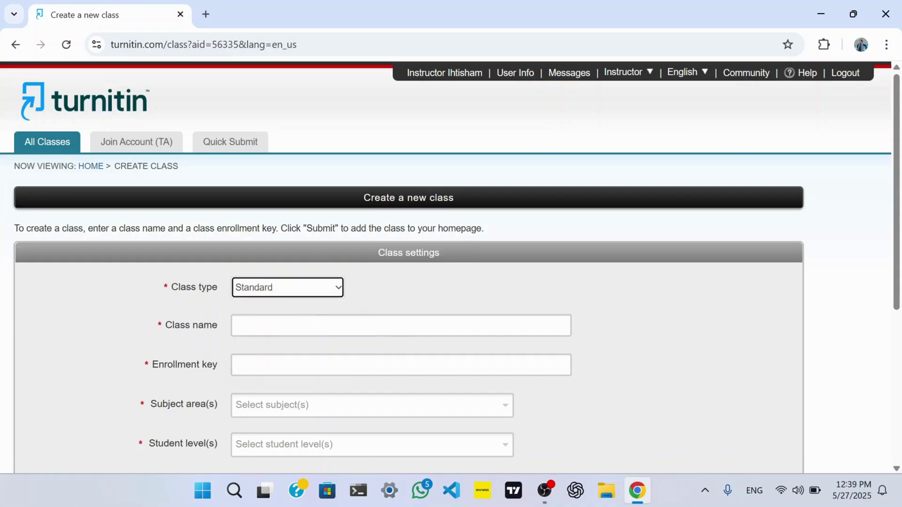
{"action": "left_click", "coordinate": [328, 326]}
{"action": "type", "text": "BSCS Bat"}
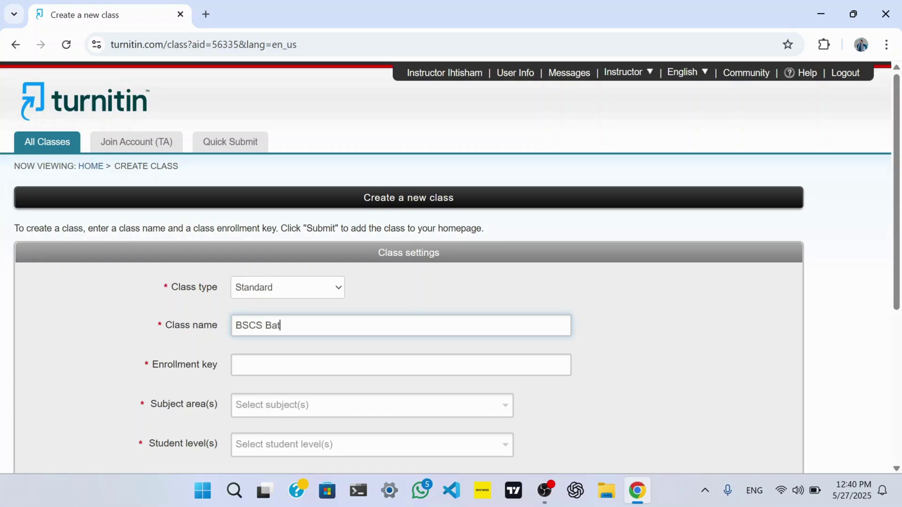
{"action": "type", "text": "ch 7th"}
{"action": "key", "text": "Tab"}
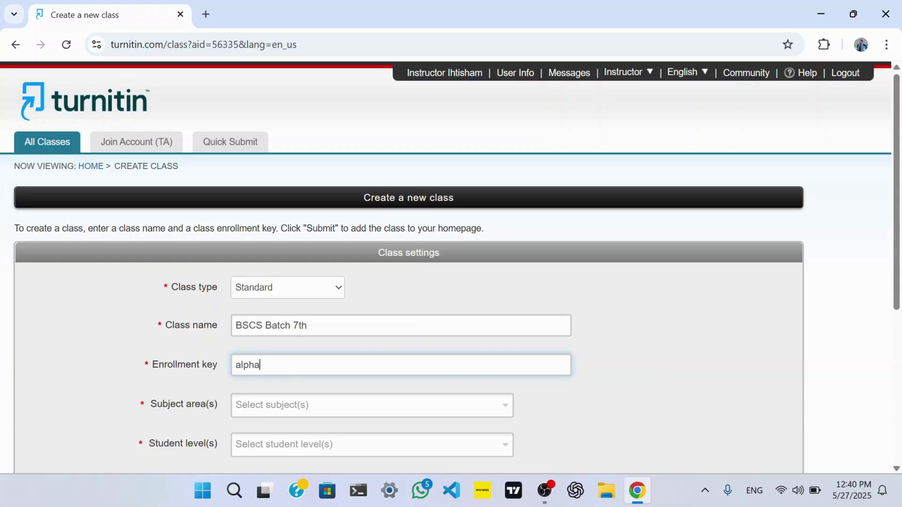
Set subject Computer Science/Programming and level Undergraduate, keep end date 27-May-2026, and submit.
{"action": "scroll", "coordinate": [451, 263], "scroll_direction": "down", "scroll_amount": 2}
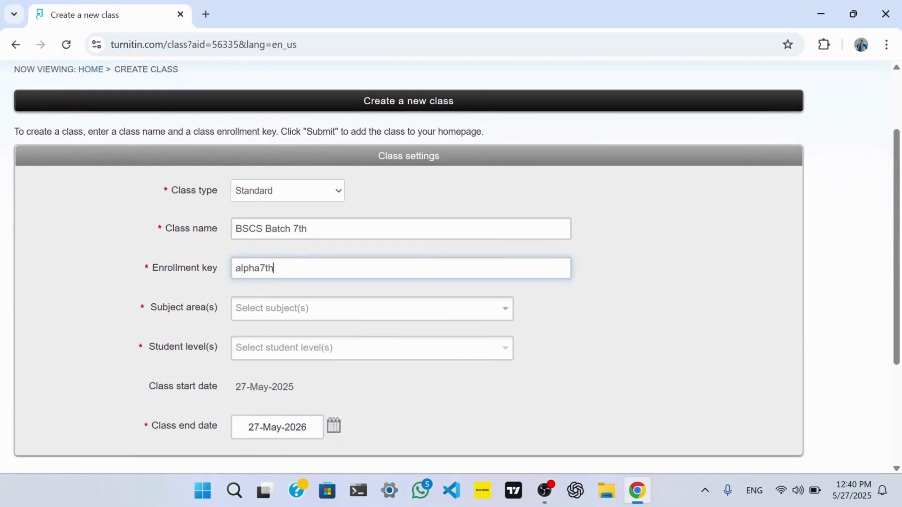
{"action": "left_click", "coordinate": [363, 310]}
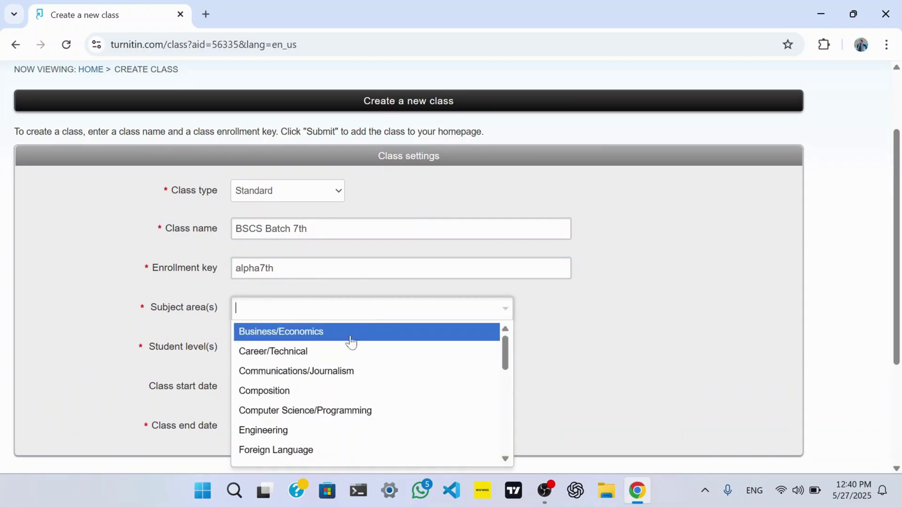
{"action": "left_click", "coordinate": [348, 416]}
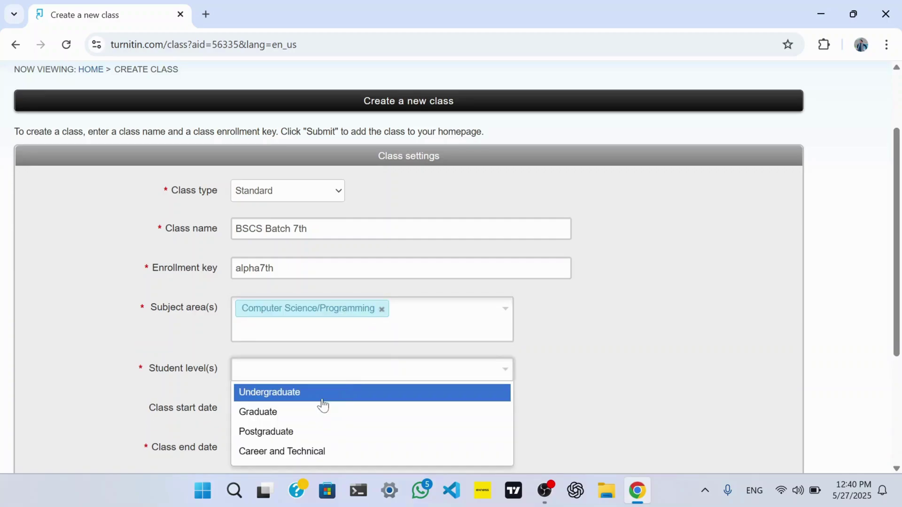
{"action": "left_click", "coordinate": [322, 404]}
{"action": "scroll", "coordinate": [305, 264], "scroll_direction": "down", "scroll_amount": 3}
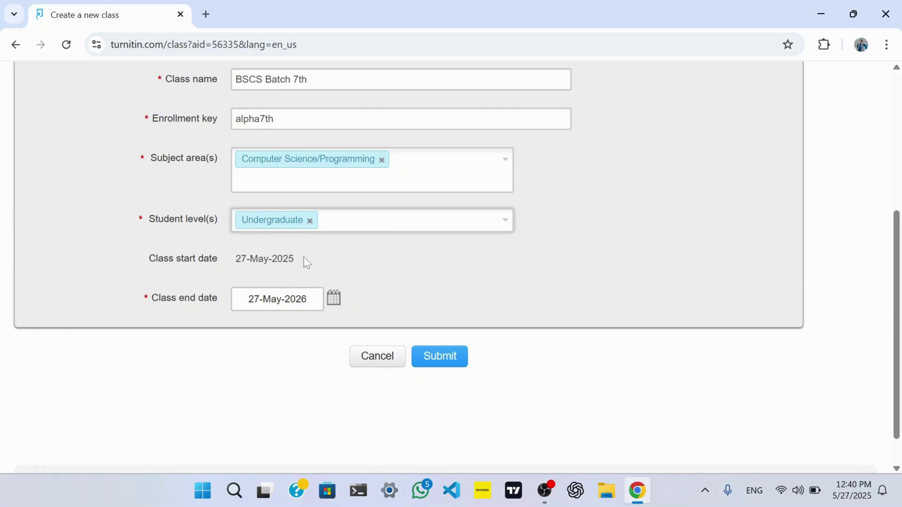
{"action": "left_click", "coordinate": [335, 298]}
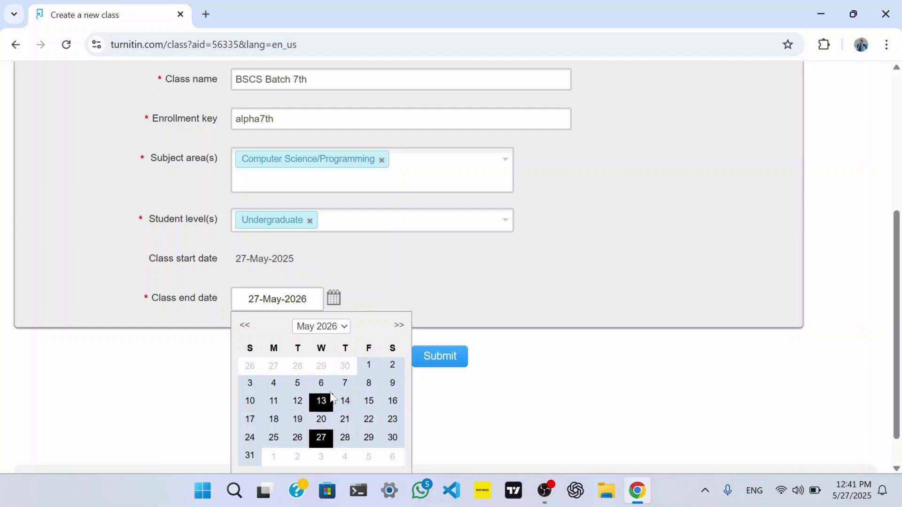
{"action": "left_click", "coordinate": [384, 294]}
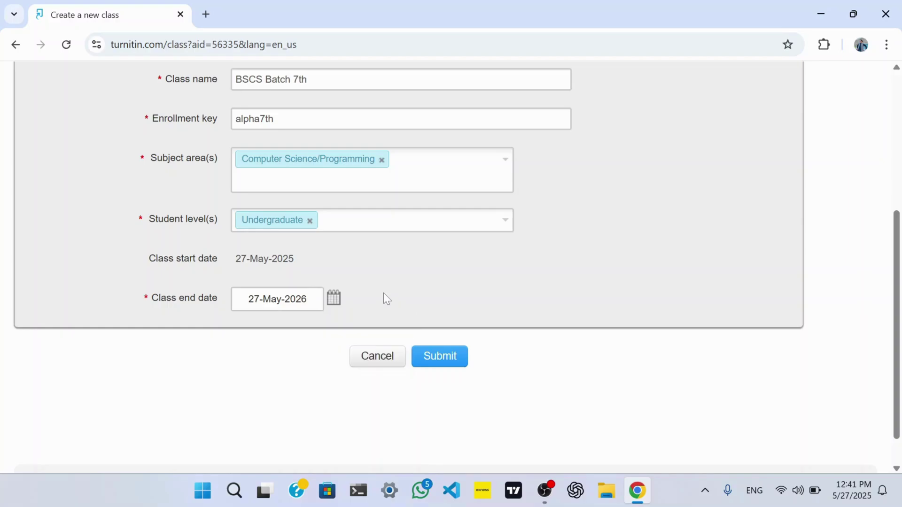
{"action": "left_click", "coordinate": [444, 364]}
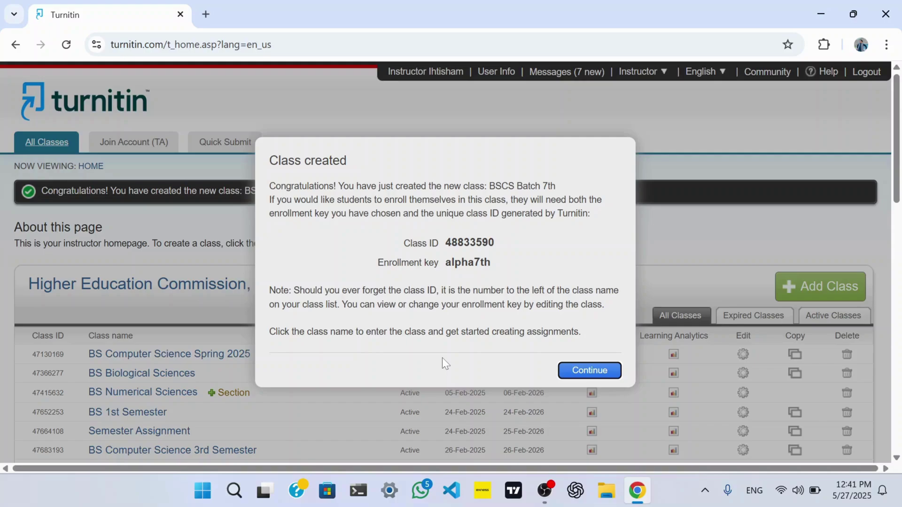
Dismiss the class-created confirmation and download the BS Computer Science Spring 2025 class summary.
{"action": "key", "text": "Return"}
{"action": "scroll", "coordinate": [517, 357], "scroll_direction": "down", "scroll_amount": 15}
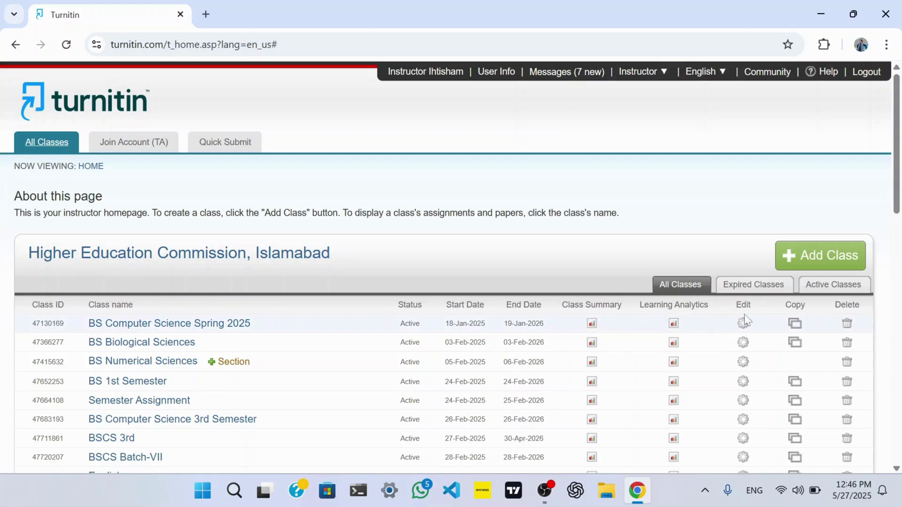
{"action": "left_click", "coordinate": [593, 323]}
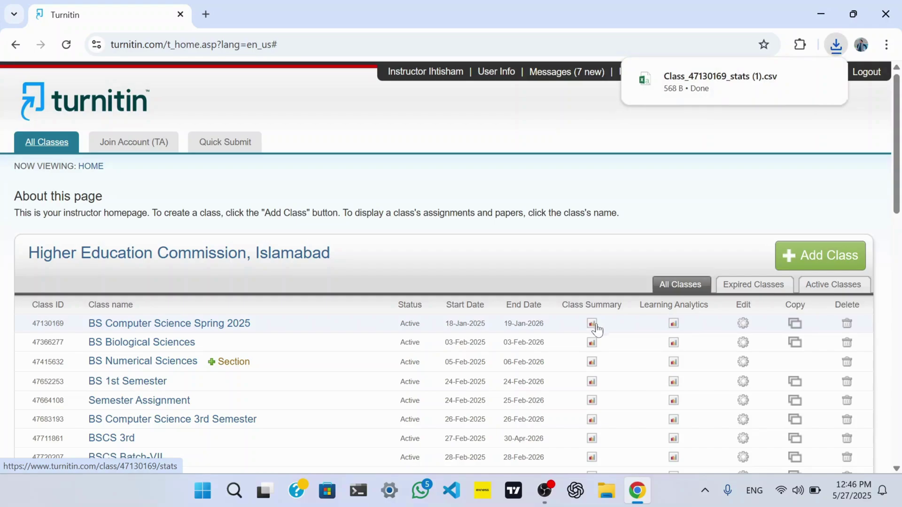
Download learning analytics for BS Computer Science Spring 2025, then scroll down to BSCS Batch 7th.
{"action": "left_click", "coordinate": [674, 328]}
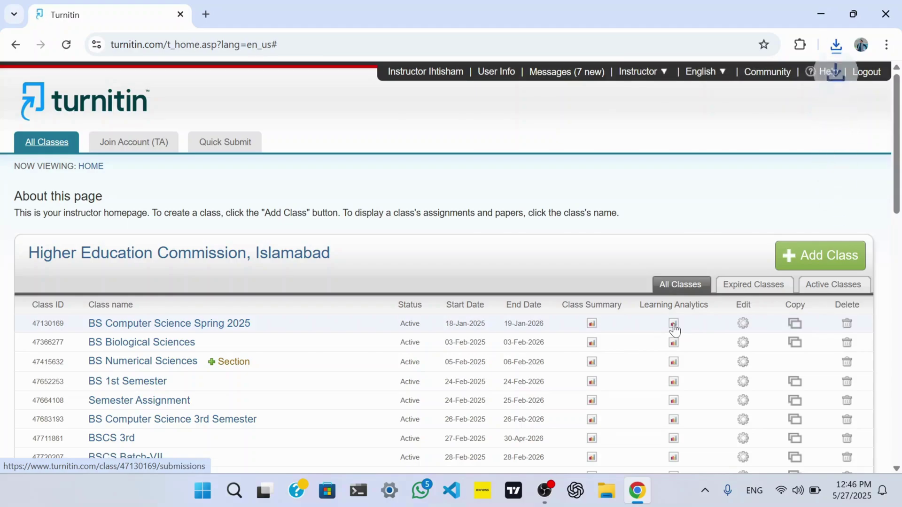
{"action": "left_click", "coordinate": [836, 45]}
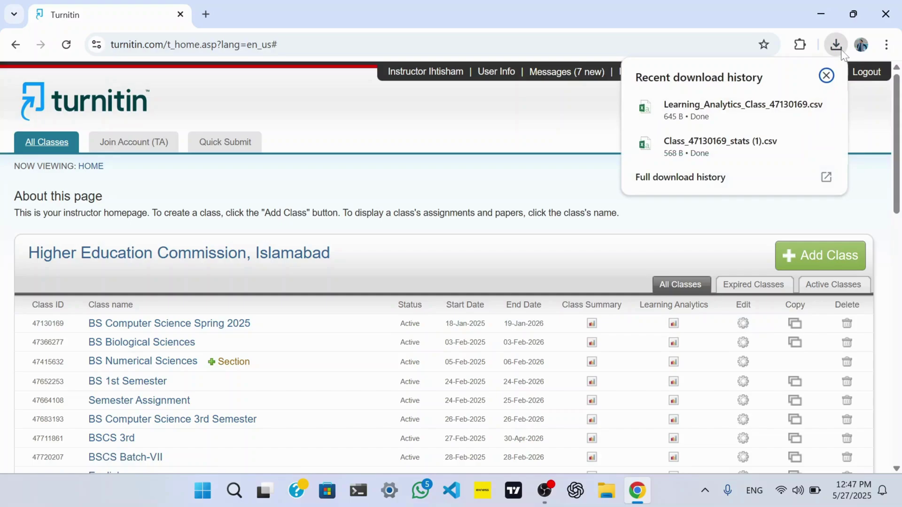
{"action": "left_click", "coordinate": [743, 325]}
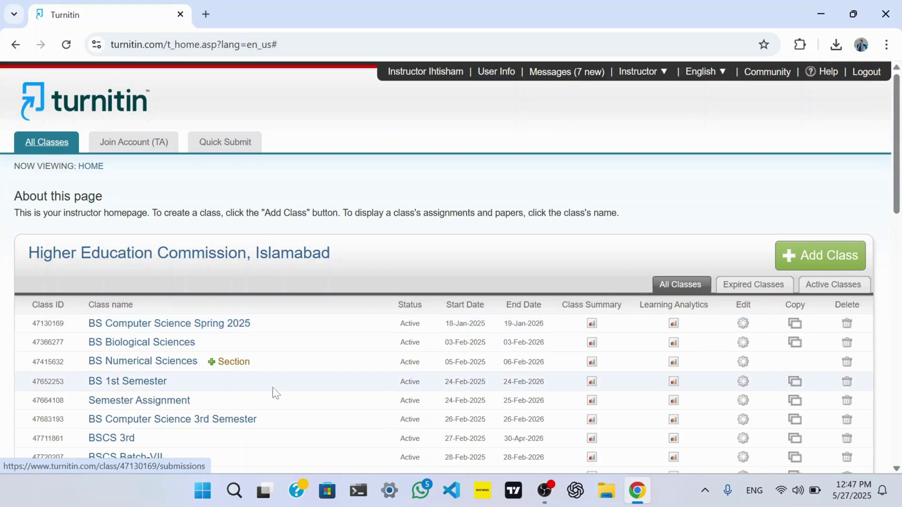
{"action": "scroll", "coordinate": [272, 393], "scroll_direction": "down", "scroll_amount": 10}
{"action": "scroll", "coordinate": [272, 393], "scroll_direction": "down", "scroll_amount": 5}
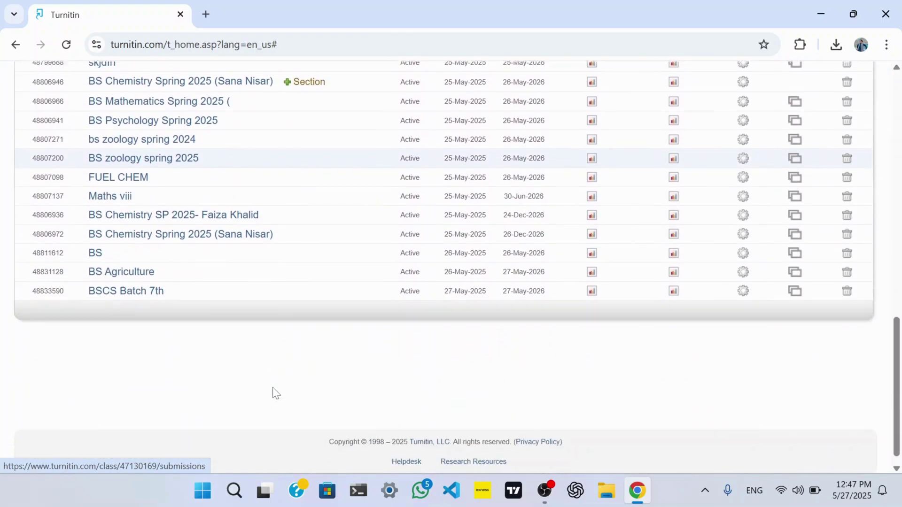
{"action": "left_click", "coordinate": [125, 284]}
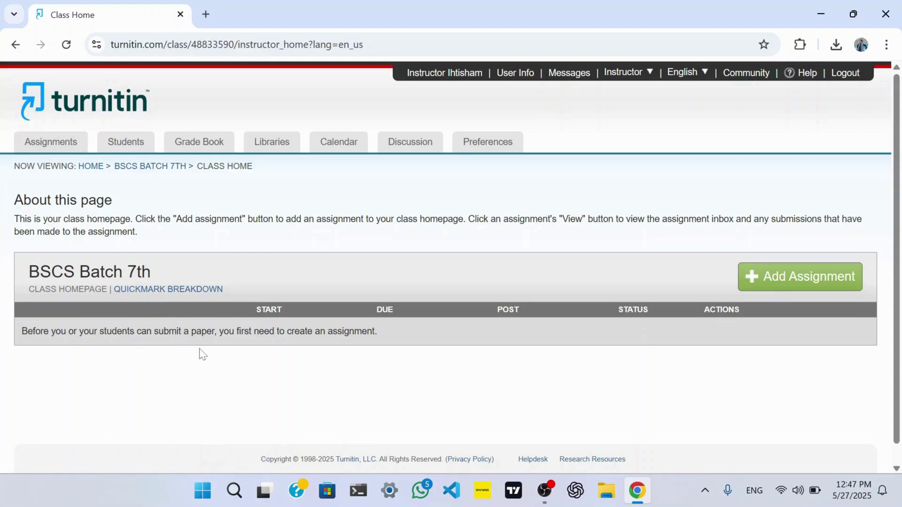
{"action": "left_click", "coordinate": [127, 147]}
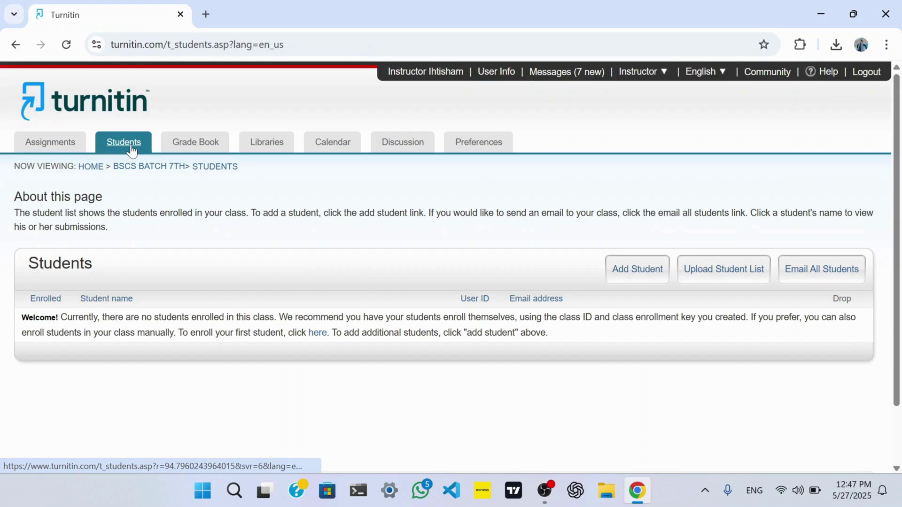
{"action": "left_click", "coordinate": [194, 143]}
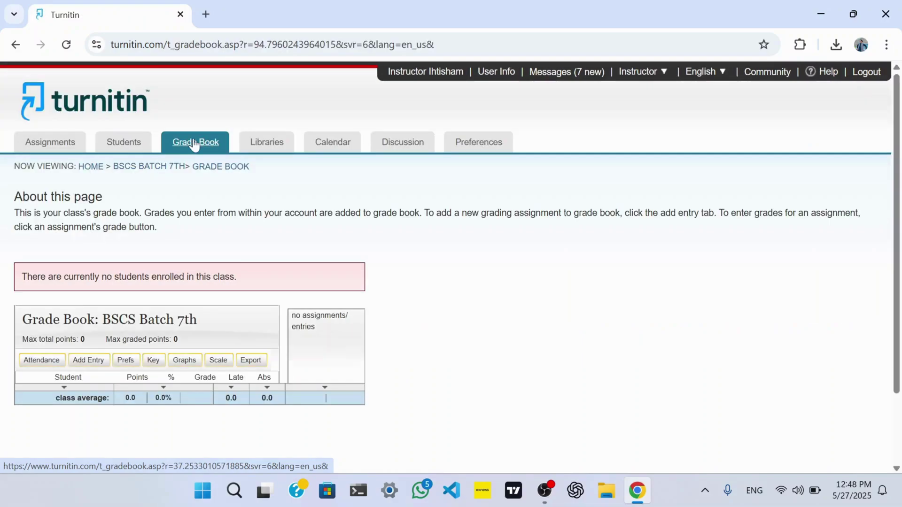
{"action": "left_click", "coordinate": [269, 142]}
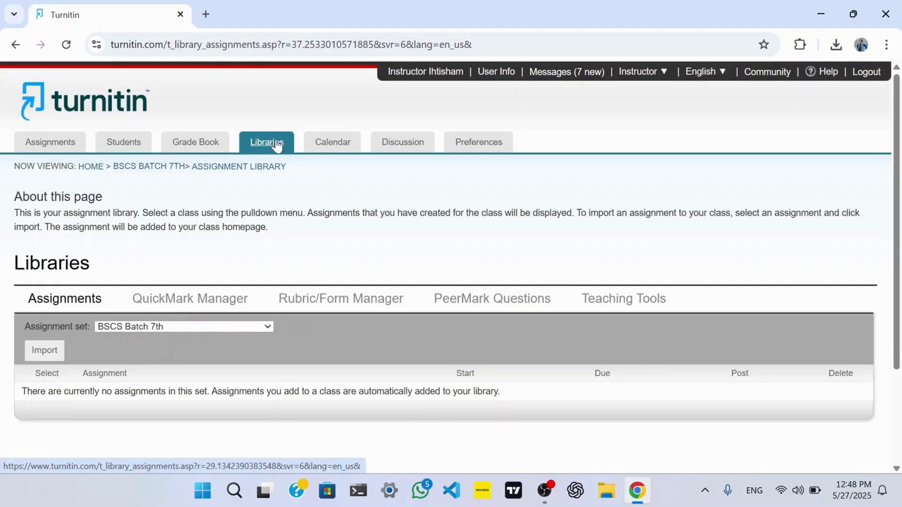
{"action": "left_click", "coordinate": [329, 147]}
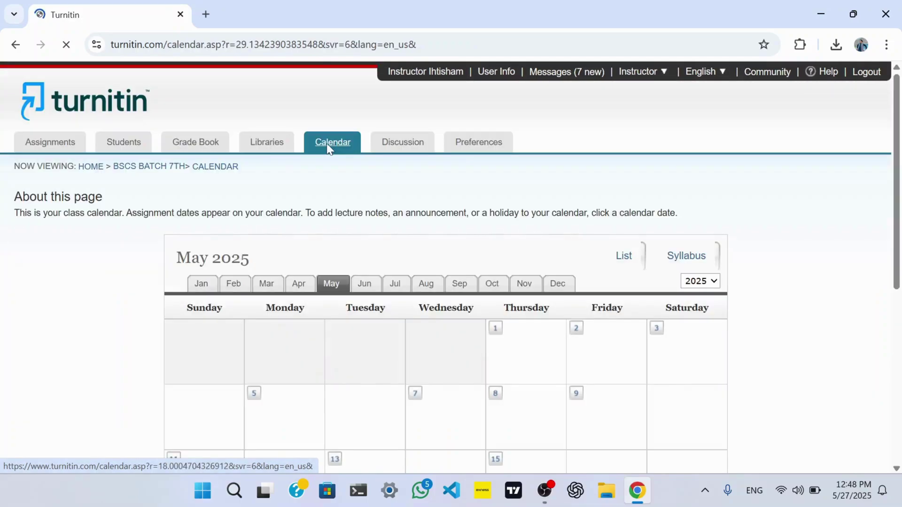
{"action": "scroll", "coordinate": [328, 150], "scroll_direction": "down", "scroll_amount": 2}
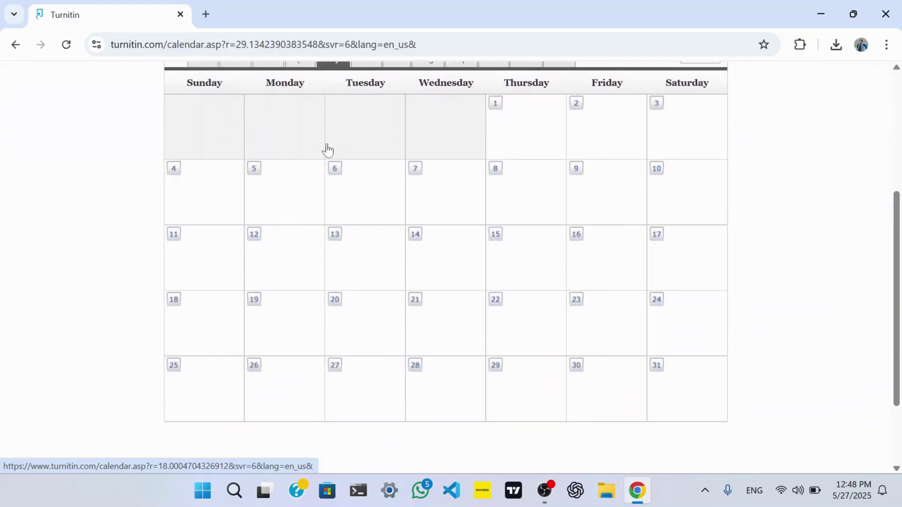
{"action": "scroll", "coordinate": [327, 151], "scroll_direction": "up", "scroll_amount": 5}
{"action": "left_click", "coordinate": [384, 149]}
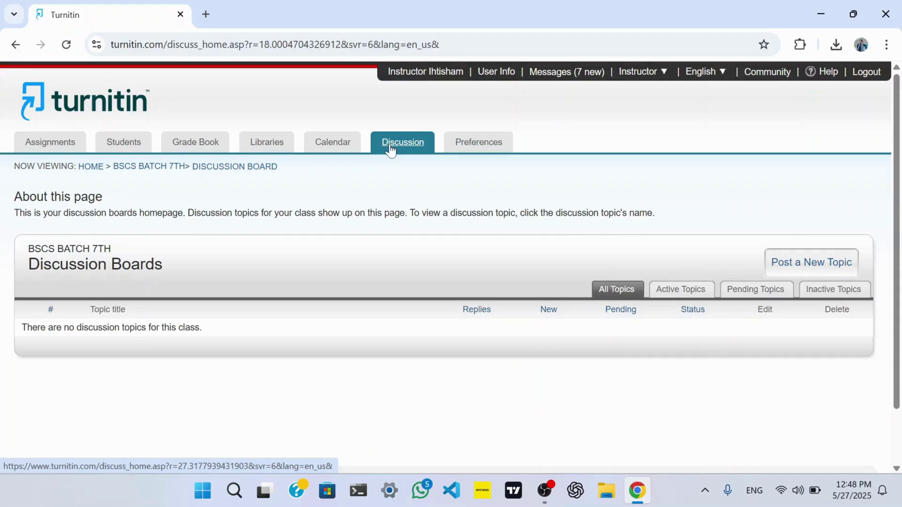
{"action": "left_click", "coordinate": [481, 152]}
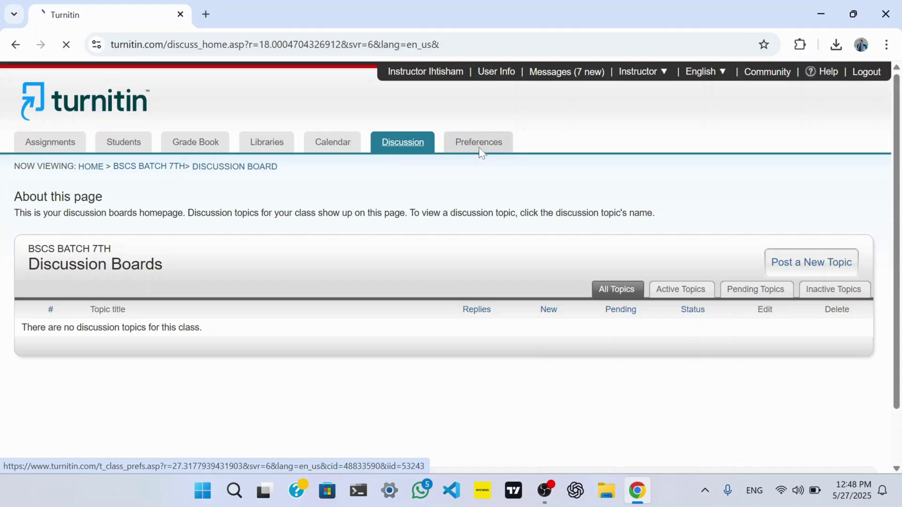
{"action": "scroll", "coordinate": [480, 153], "scroll_direction": "down", "scroll_amount": 4}
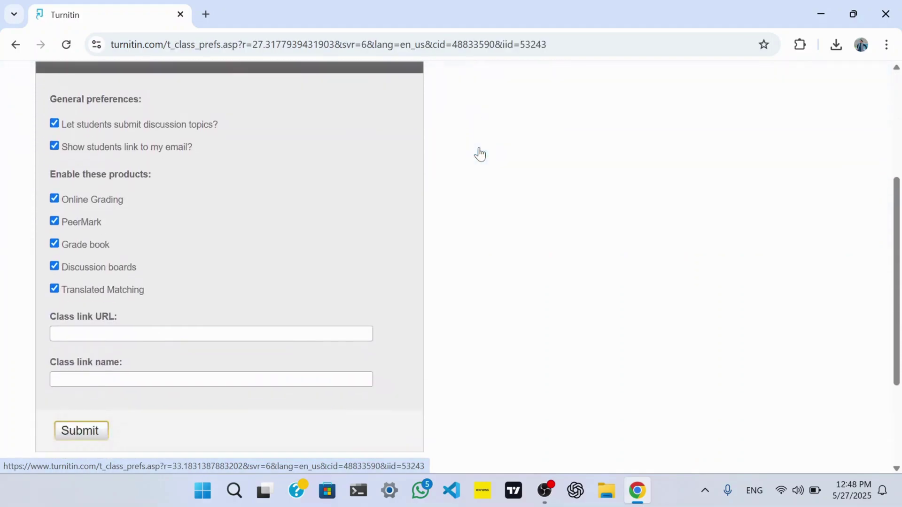
{"action": "scroll", "coordinate": [480, 154], "scroll_direction": "up", "scroll_amount": 5}
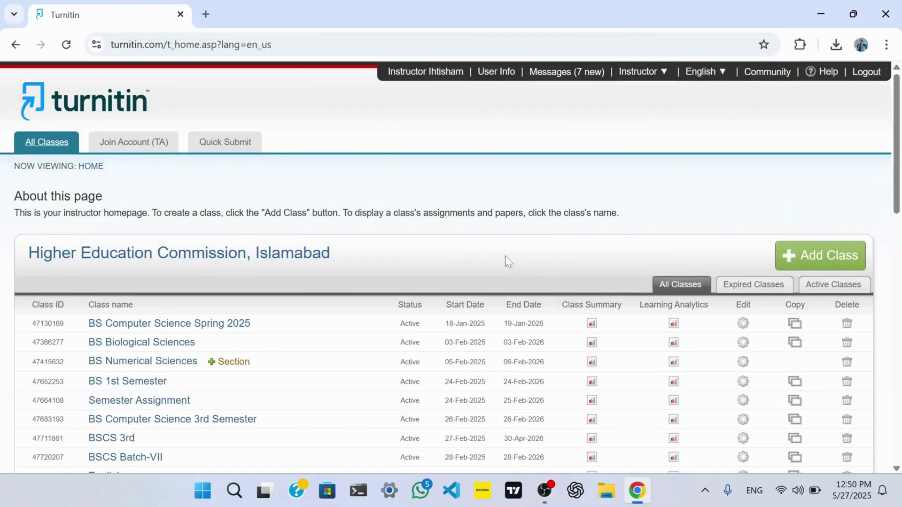
Open the Students page of BSCS Batch 7th and start enrolling a student.
{"action": "left_click_drag", "start_coordinate": [897, 147], "coordinate": [896, 376]}
{"action": "left_click", "coordinate": [158, 325]}
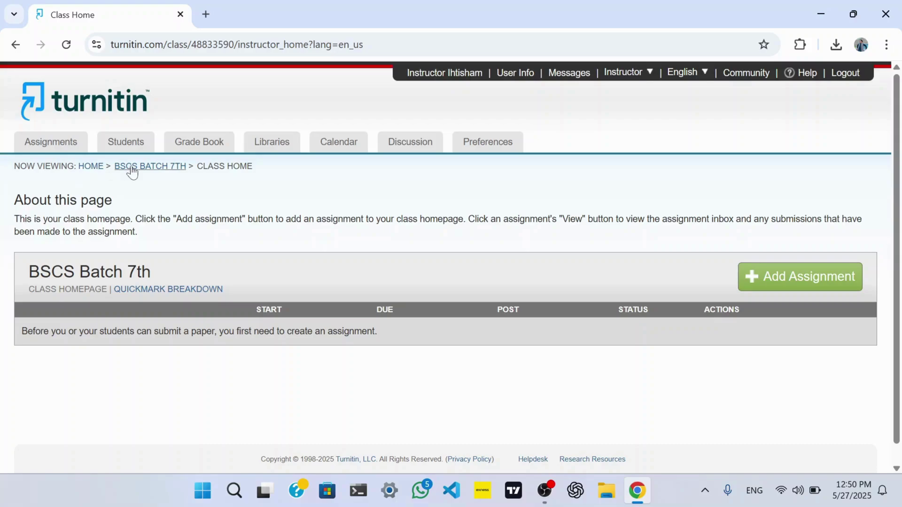
{"action": "left_click", "coordinate": [136, 141]}
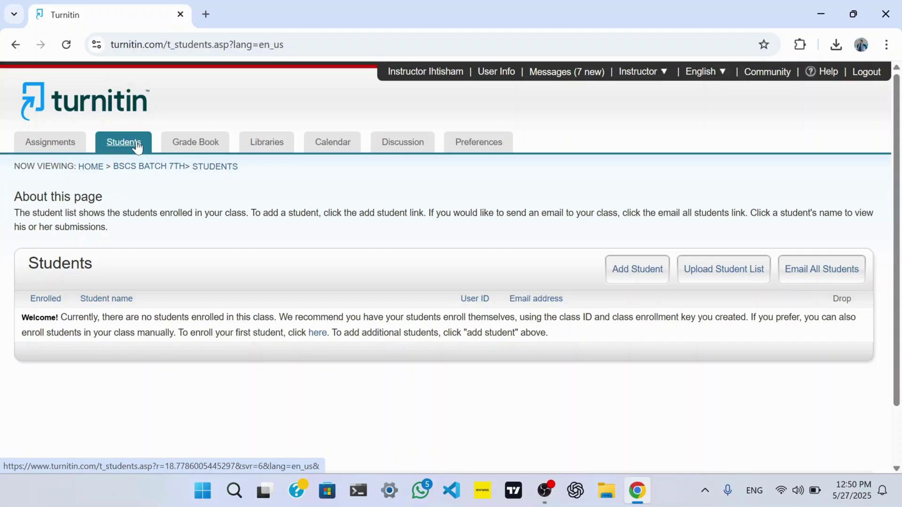
{"action": "left_click", "coordinate": [634, 278]}
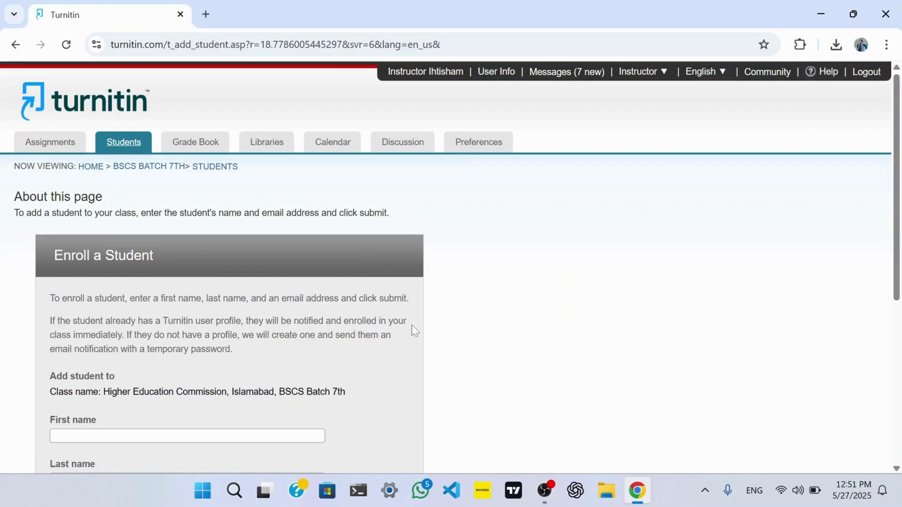
Enter the student's first name, last name and e-mail address and submit the enrollment.
{"action": "scroll", "coordinate": [413, 330], "scroll_direction": "down", "scroll_amount": 4}
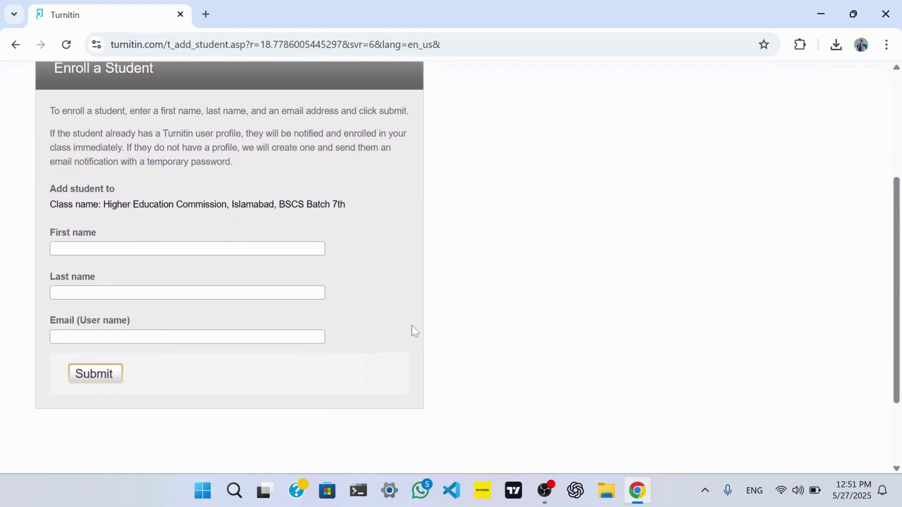
{"action": "left_click", "coordinate": [136, 248]}
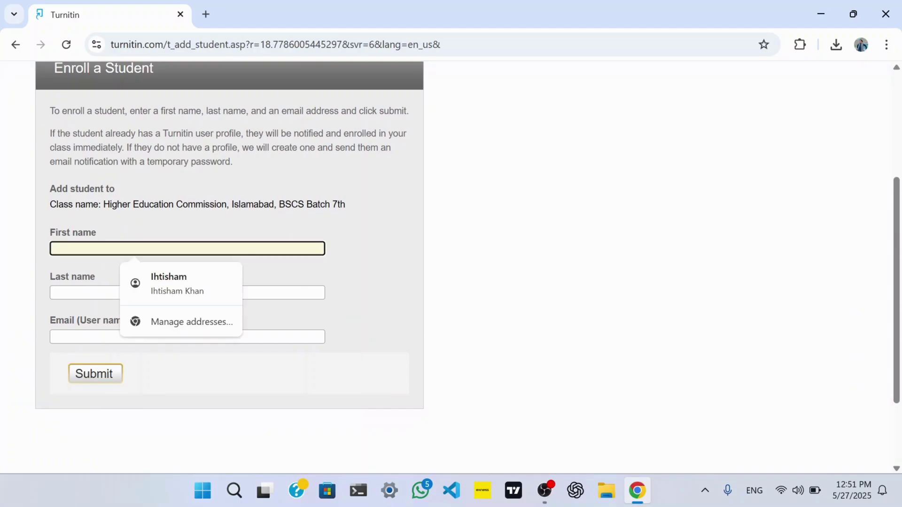
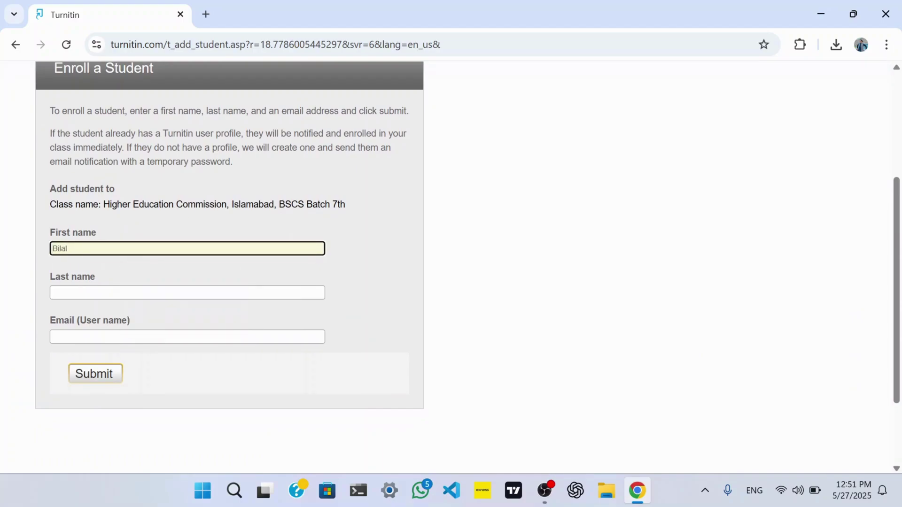
{"action": "key", "text": "Tab"}
{"action": "key", "text": "Tab"}
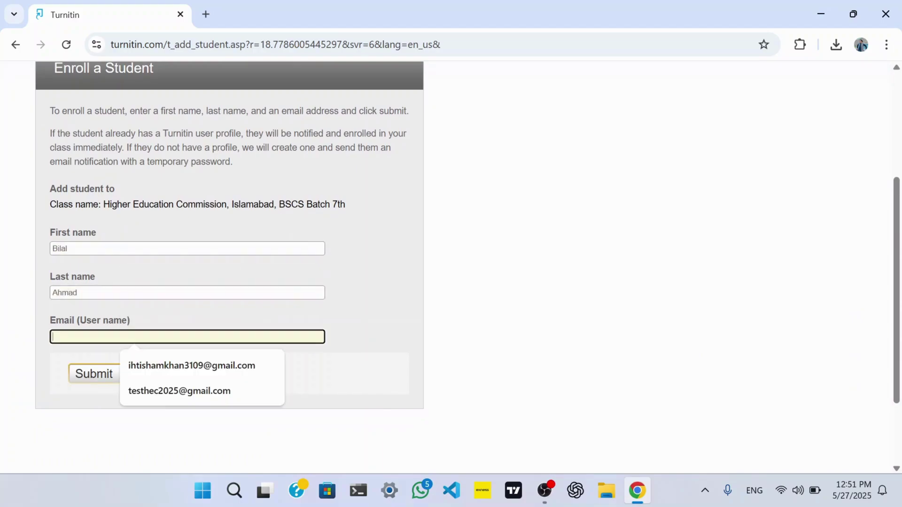
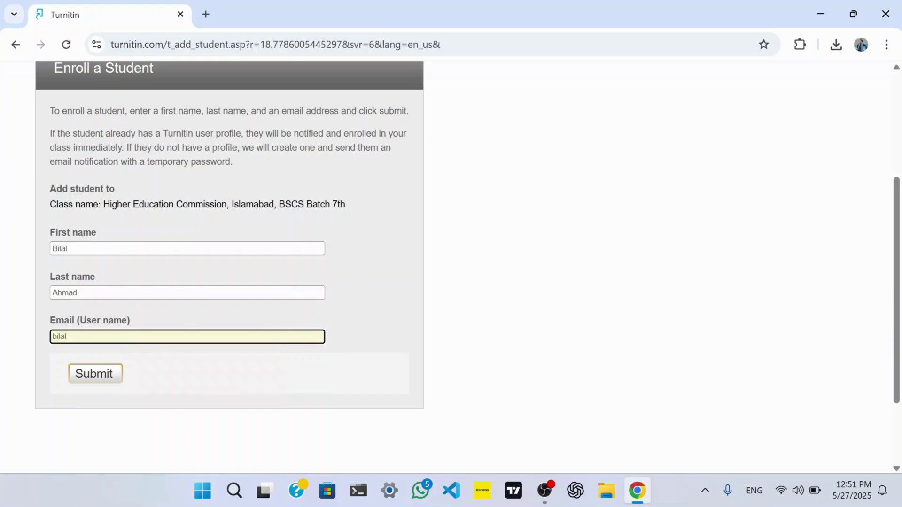
{"action": "left_click", "coordinate": [103, 376]}
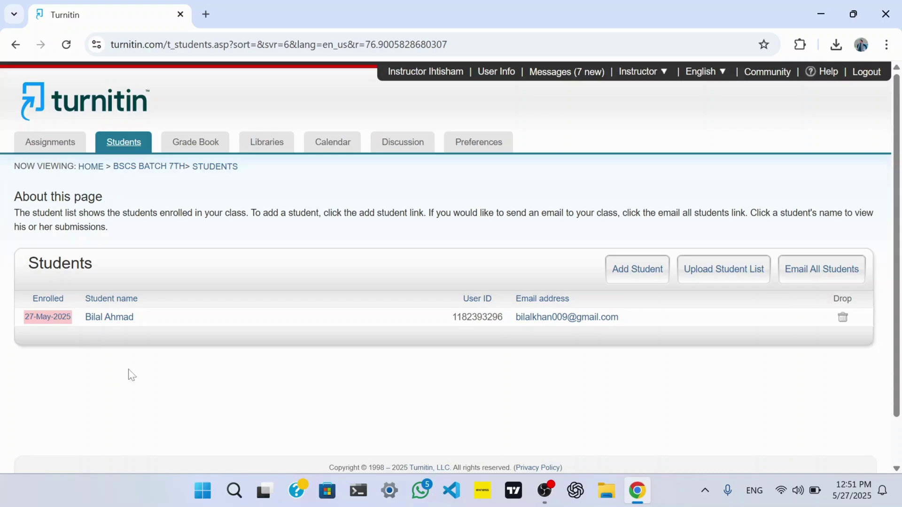
Upload the Students List spreadsheet and confirm enrolling its five students in BSCS Batch 7th.
{"action": "left_click", "coordinate": [758, 269]}
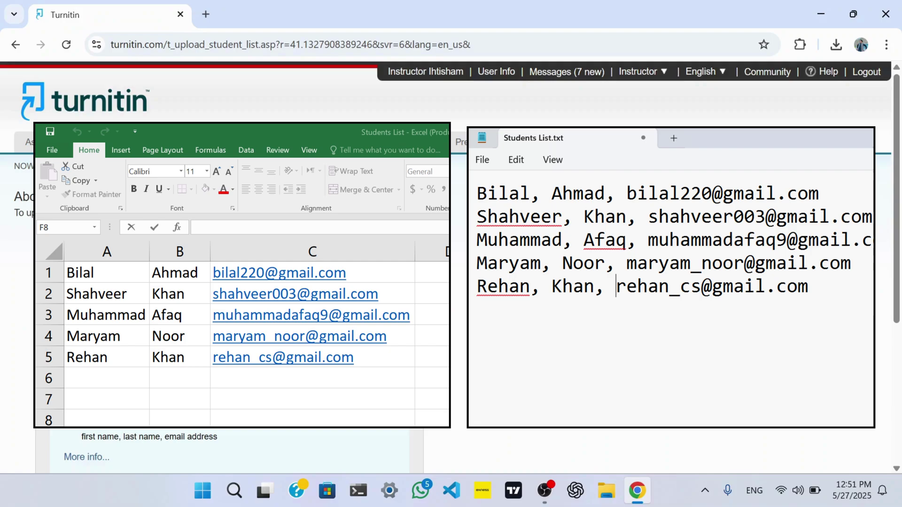
{"action": "scroll", "coordinate": [503, 348], "scroll_direction": "down", "scroll_amount": 3}
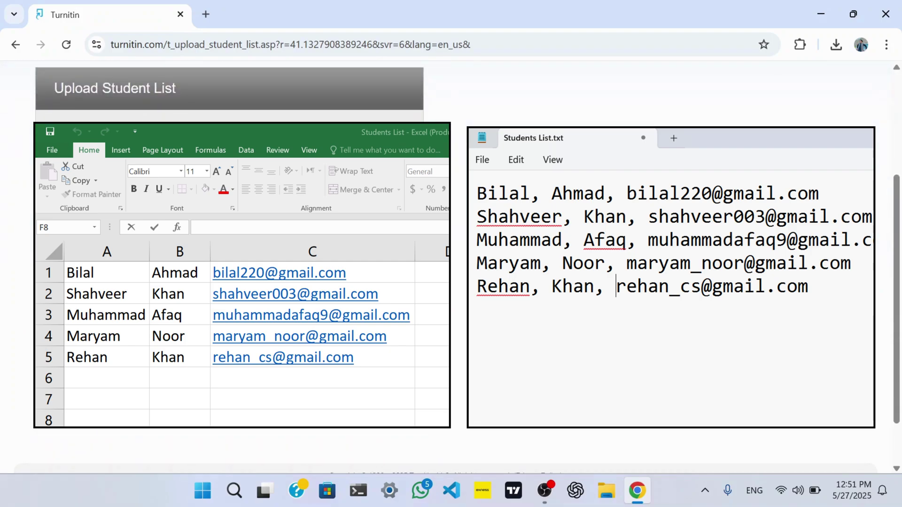
{"action": "left_click", "coordinate": [72, 157]}
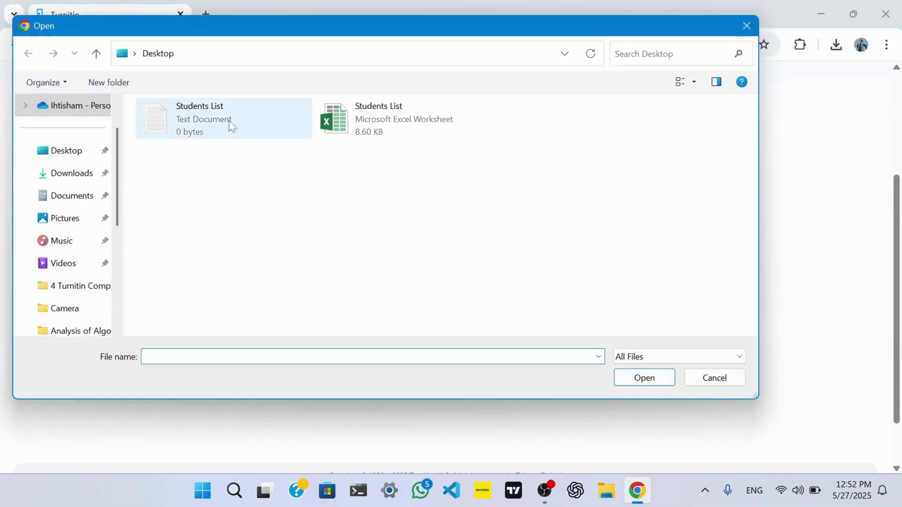
{"action": "left_click", "coordinate": [368, 140]}
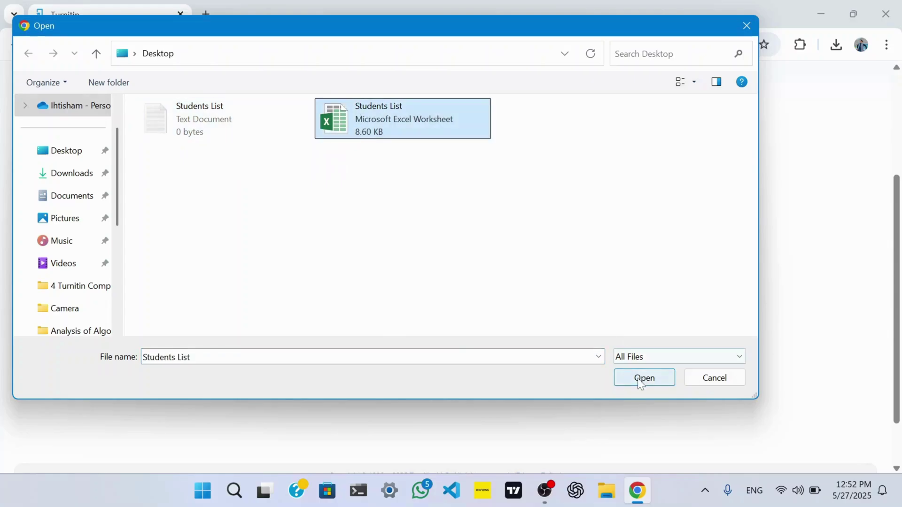
{"action": "left_click", "coordinate": [641, 379]}
{"action": "left_click", "coordinate": [143, 347]}
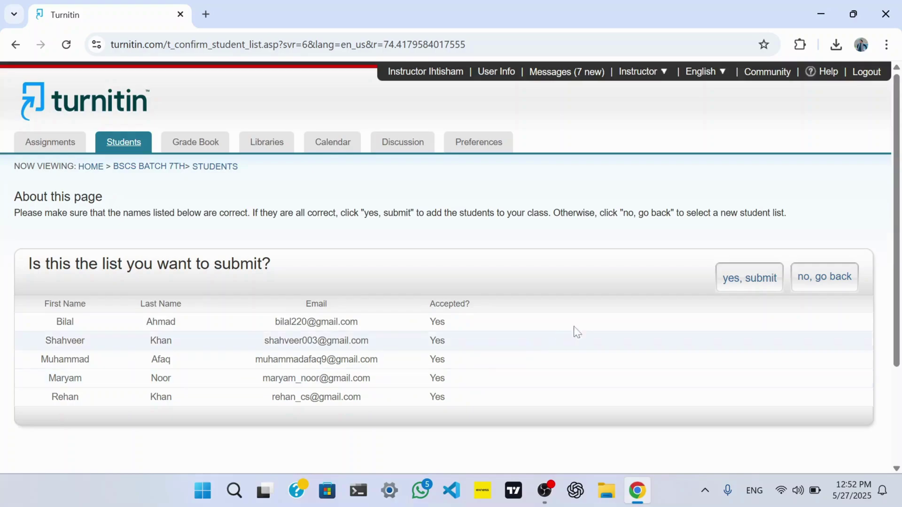
{"action": "left_click", "coordinate": [750, 279]}
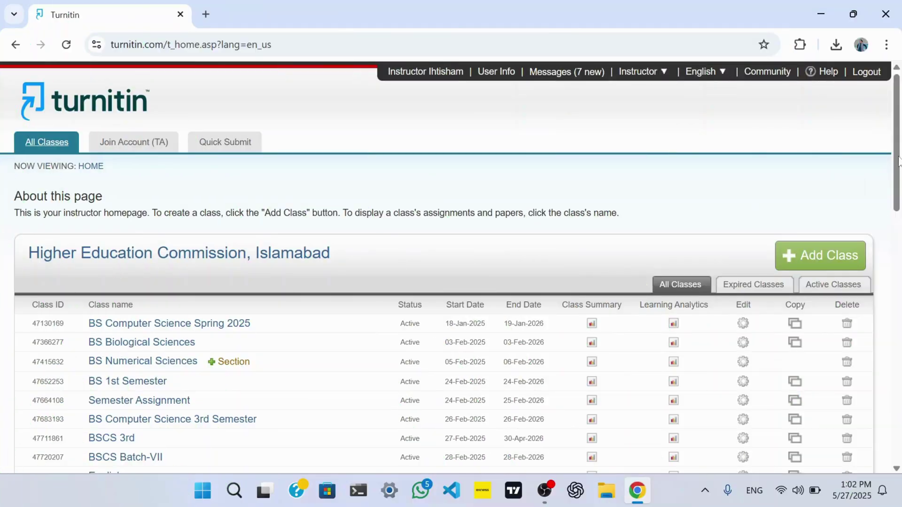
In BSCS Batch 7th, start a new assignment titled 'Assignment on AI' with instructions 'Write the impacts of AI on our society'.
{"action": "left_click_drag", "start_coordinate": [898, 165], "coordinate": [897, 414]}
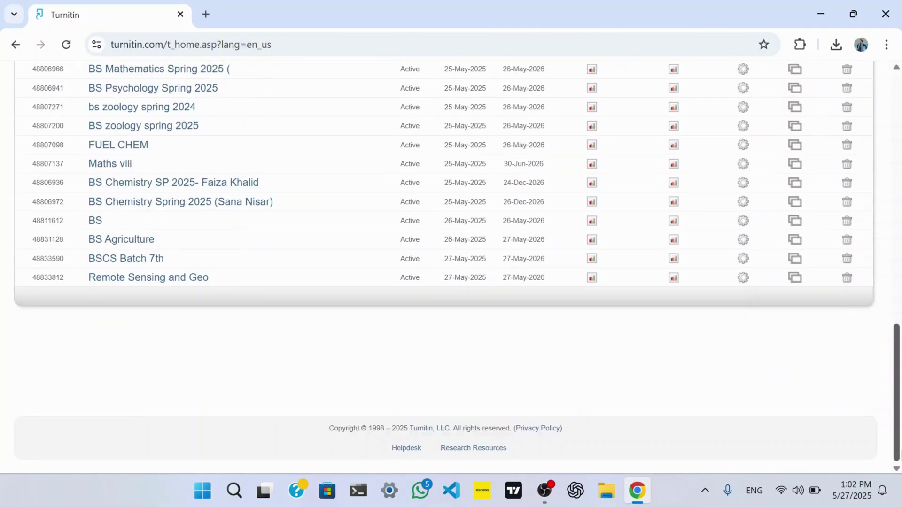
{"action": "left_click", "coordinate": [135, 262]}
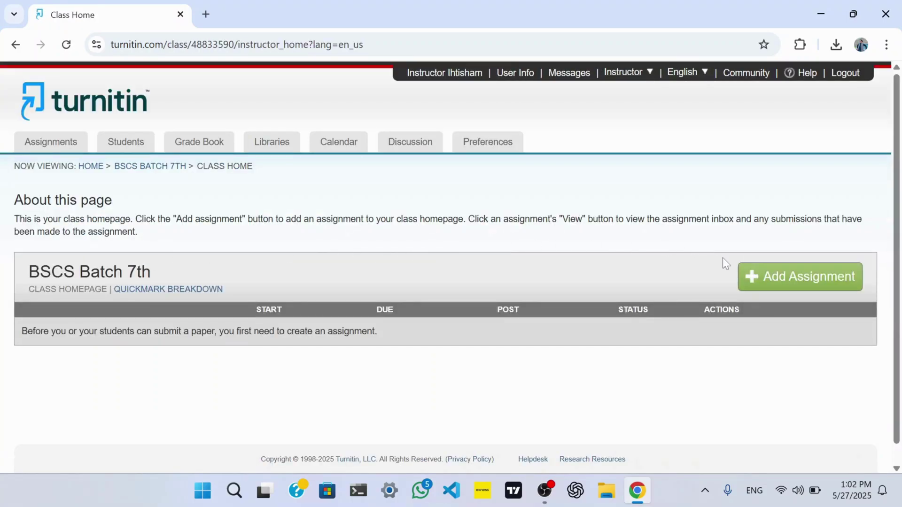
{"action": "left_click", "coordinate": [762, 280]}
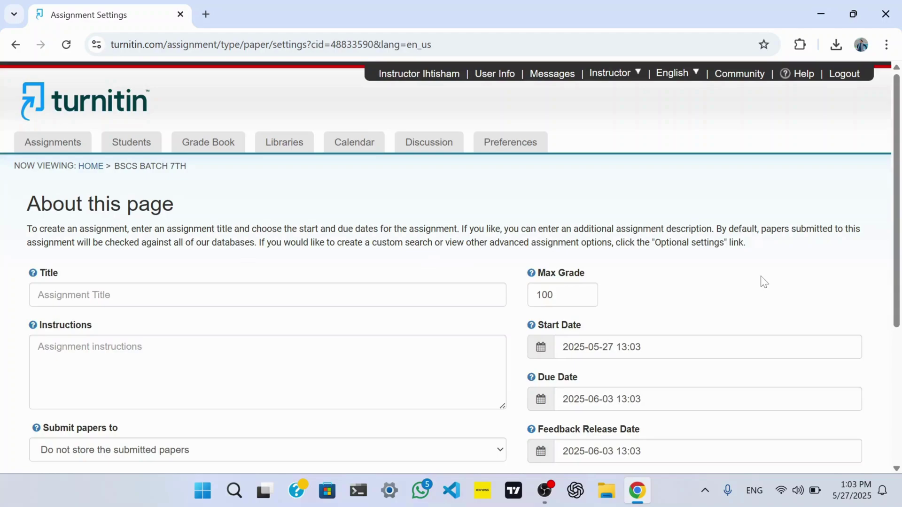
{"action": "left_click", "coordinate": [301, 294]}
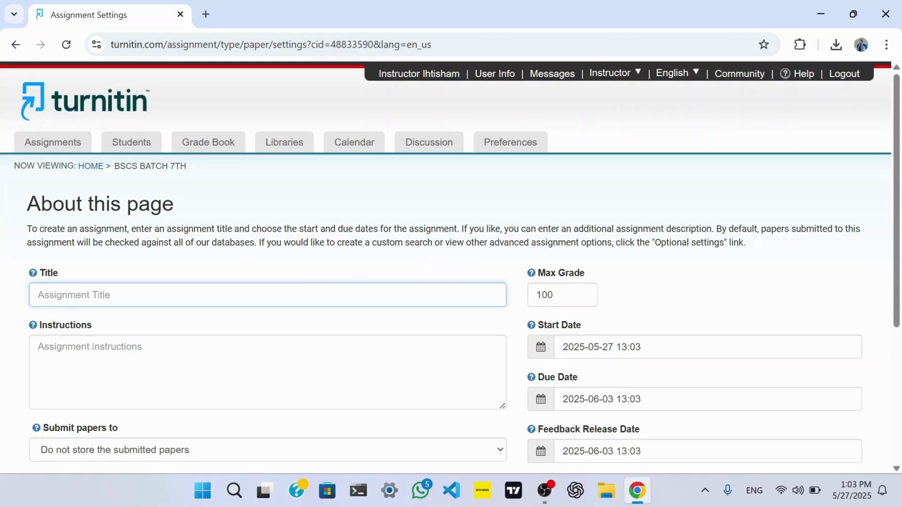
{"action": "type", "text": "Assignment on AI"}
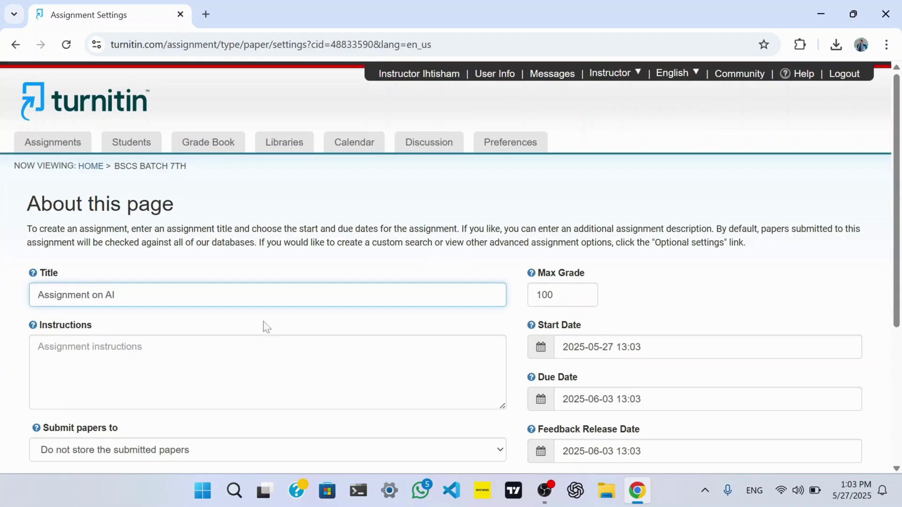
{"action": "left_click", "coordinate": [266, 358]}
{"action": "type", "text": "Write the "}
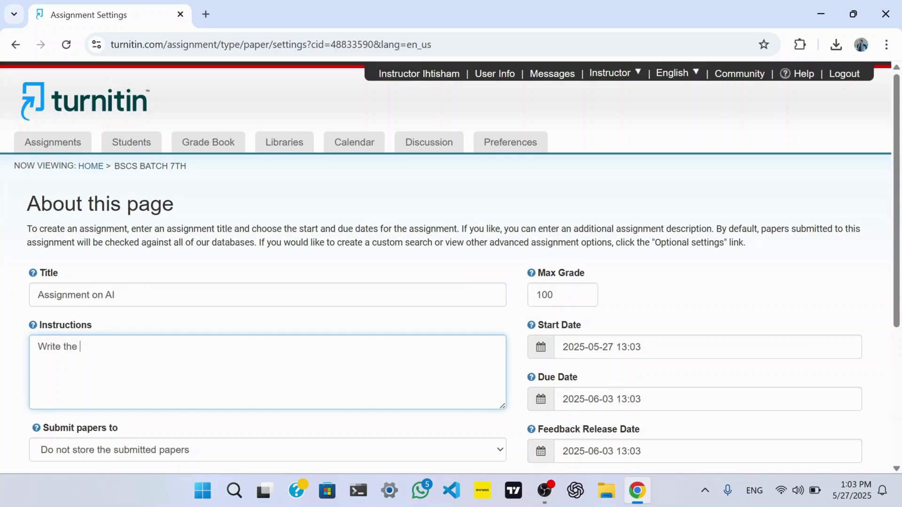
{"action": "type", "text": "impacts of AI on our"}
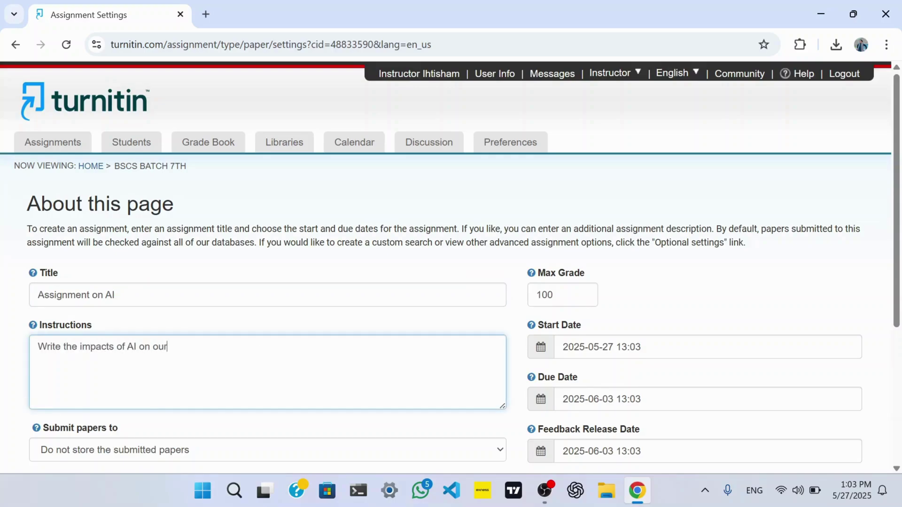
{"action": "type", "text": " society."}
Set submitted papers to not be stored and change the max grade from 100 to 20.
{"action": "scroll", "coordinate": [237, 357], "scroll_direction": "down", "scroll_amount": 3}
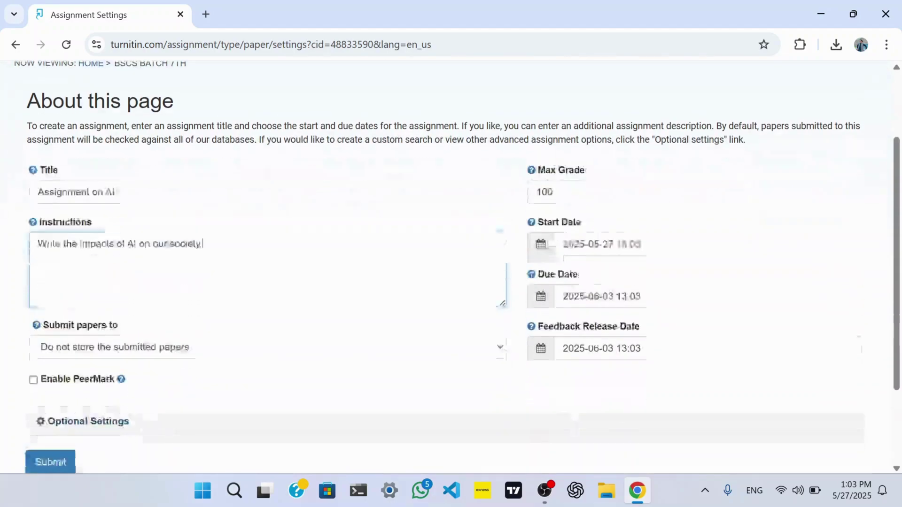
{"action": "left_click", "coordinate": [245, 295]}
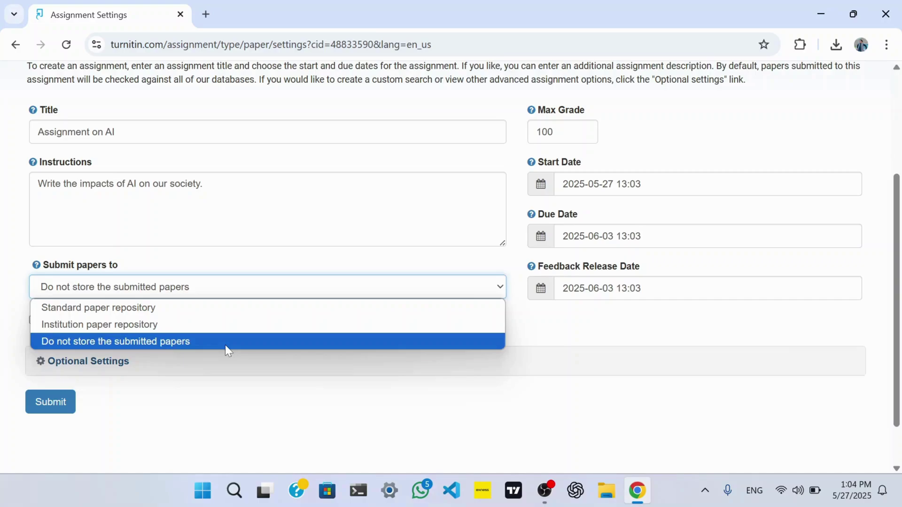
{"action": "left_click", "coordinate": [226, 346]}
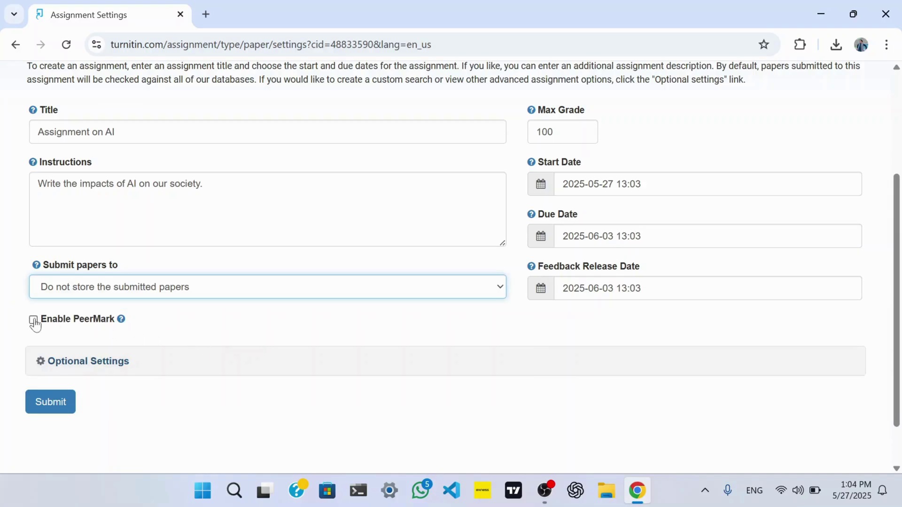
{"action": "left_click", "coordinate": [563, 133]}
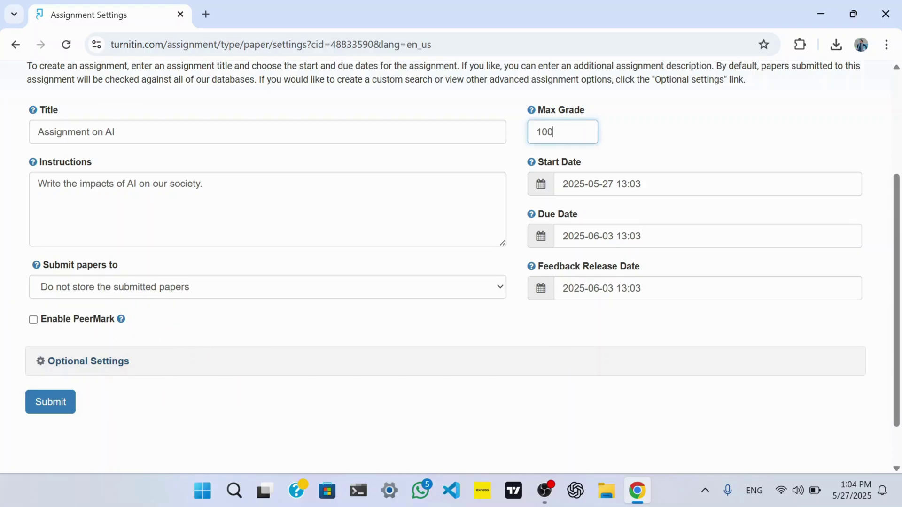
{"action": "key", "text": "BackSpace"}
{"action": "key", "text": "BackSpace"}
{"action": "key", "text": "BackSpace"}
{"action": "type", "text": "20"}
Set the start date to May 29 and the due date to June 11, 2025.
{"action": "left_click", "coordinate": [542, 192]}
{"action": "left_click", "coordinate": [650, 339]}
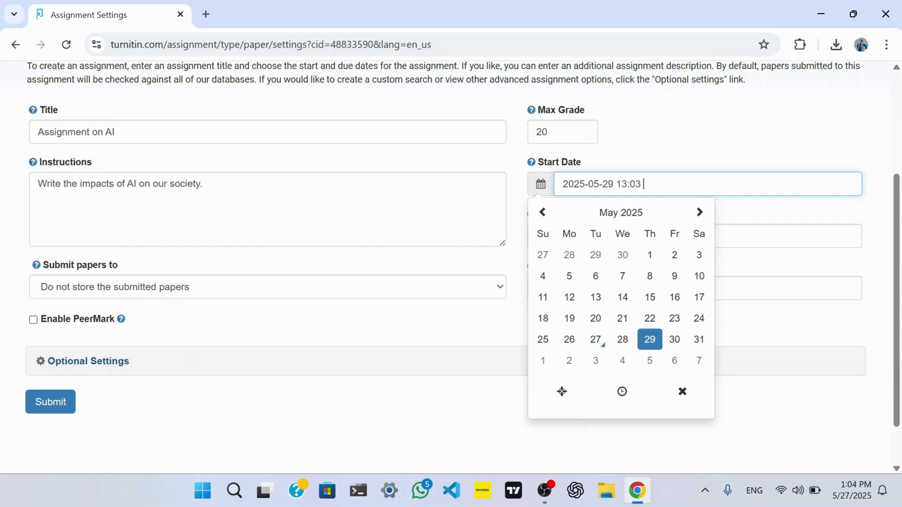
{"action": "left_click", "coordinate": [616, 174]}
{"action": "left_click", "coordinate": [541, 236]}
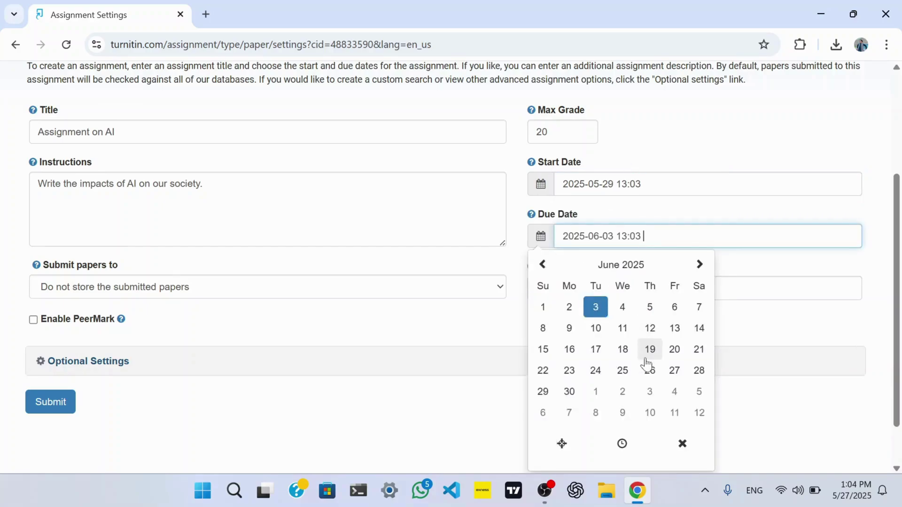
{"action": "left_click", "coordinate": [700, 264]}
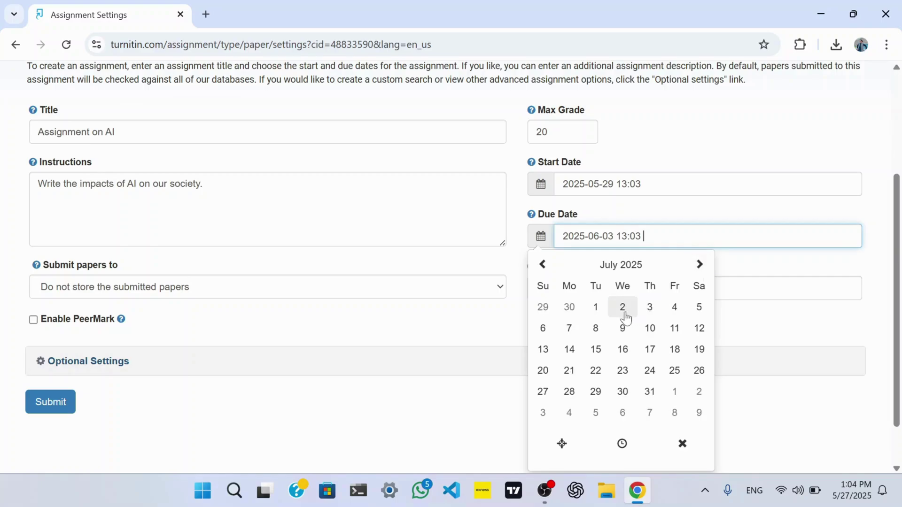
{"action": "left_click", "coordinate": [623, 308]}
{"action": "left_click", "coordinate": [543, 264]}
{"action": "left_click", "coordinate": [545, 237]}
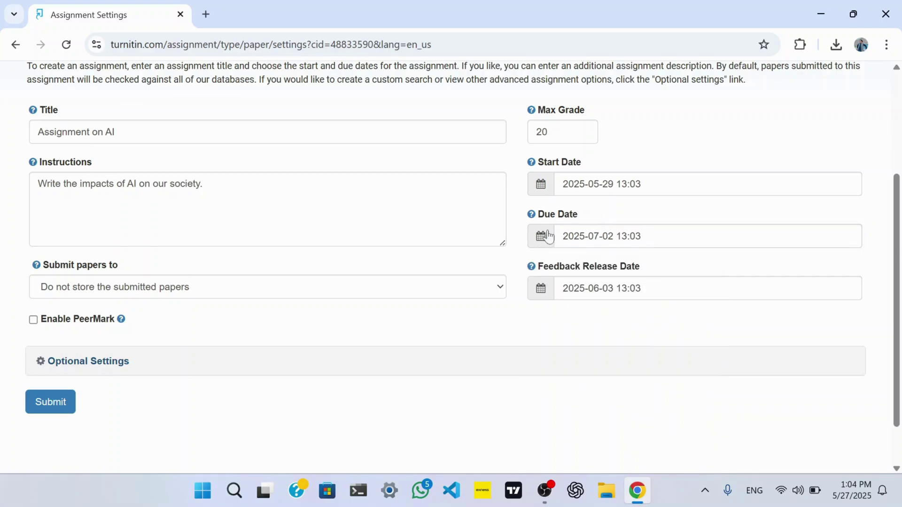
{"action": "left_click", "coordinate": [549, 236]}
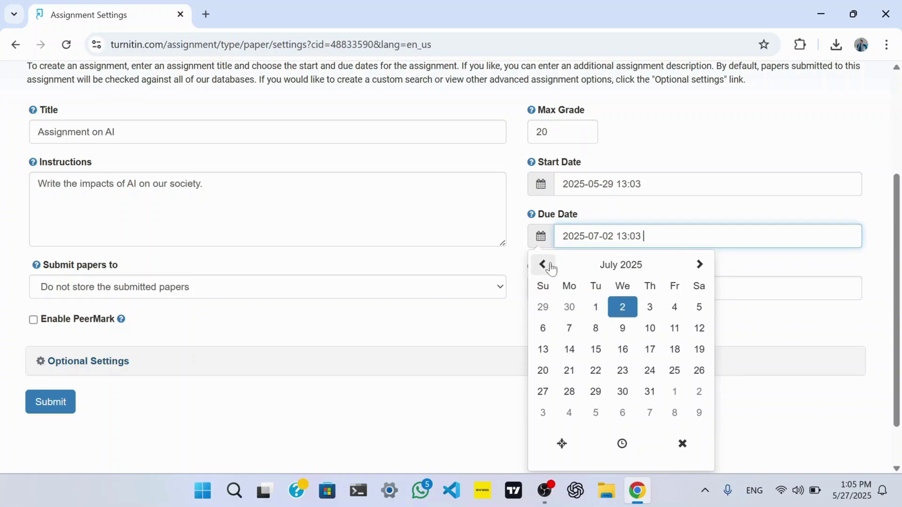
{"action": "left_click", "coordinate": [544, 265]}
{"action": "left_click", "coordinate": [623, 329]}
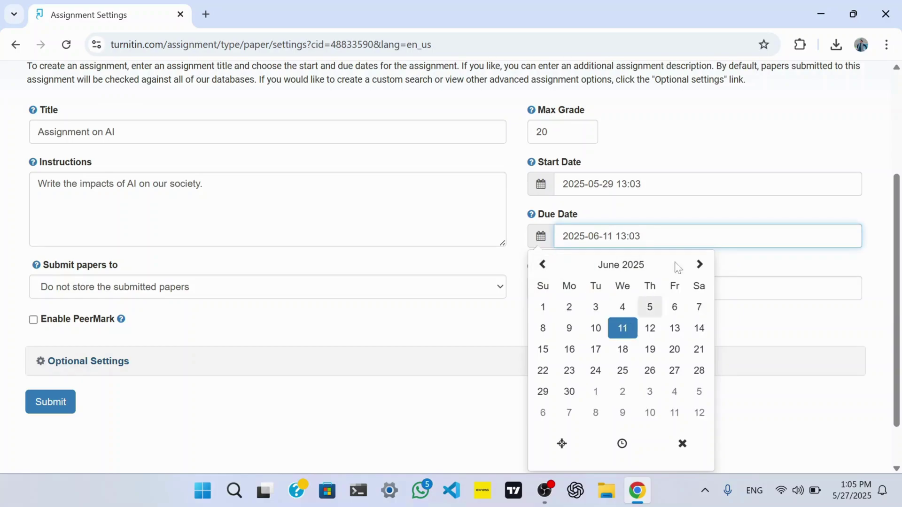
{"action": "left_click", "coordinate": [688, 219]}
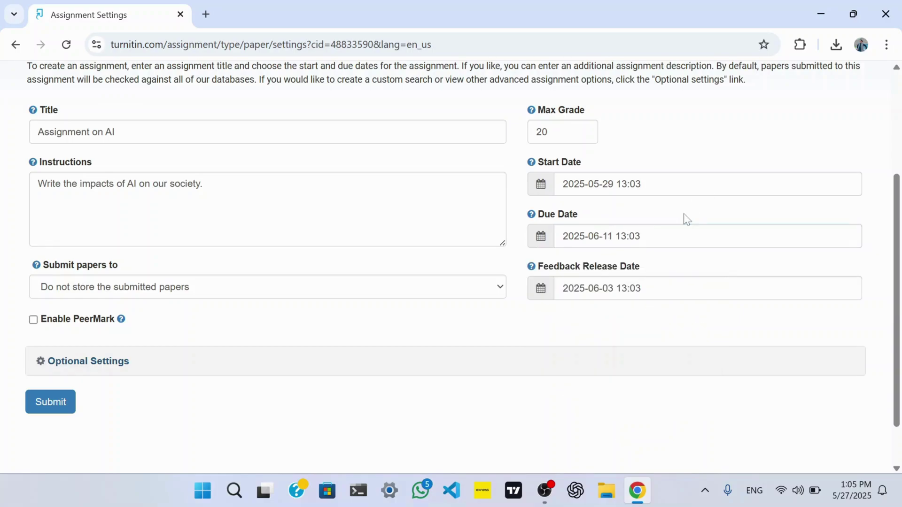
Set the feedback release date to June 13, 2025.
{"action": "left_click", "coordinate": [541, 297]}
{"action": "left_click", "coordinate": [675, 380]}
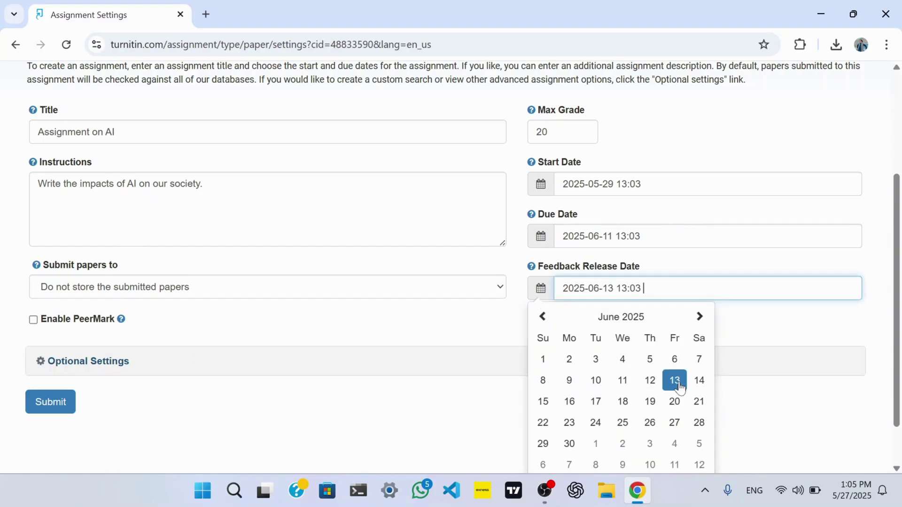
{"action": "left_click", "coordinate": [757, 323]}
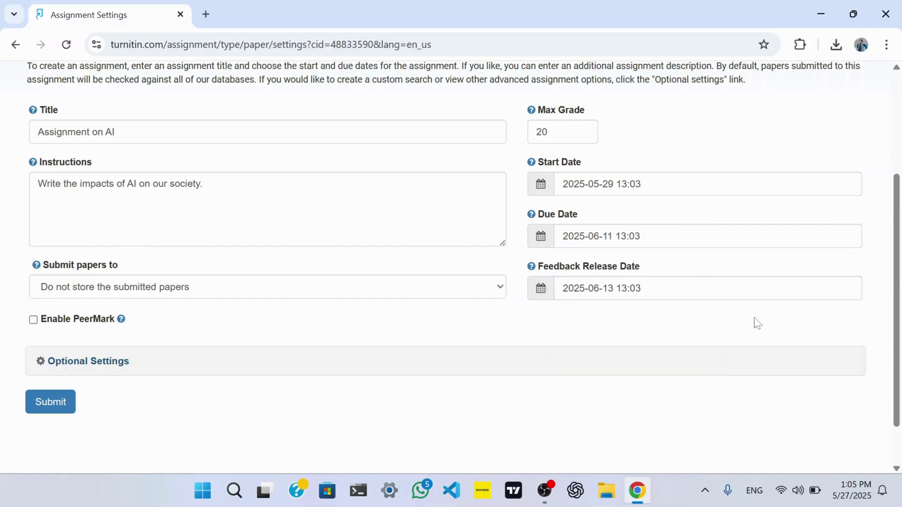
{"action": "left_click", "coordinate": [121, 364]}
Review the optional settings, leave them at defaults, and submit Assignment on AI.
{"action": "scroll", "coordinate": [121, 369], "scroll_direction": "down", "scroll_amount": 5}
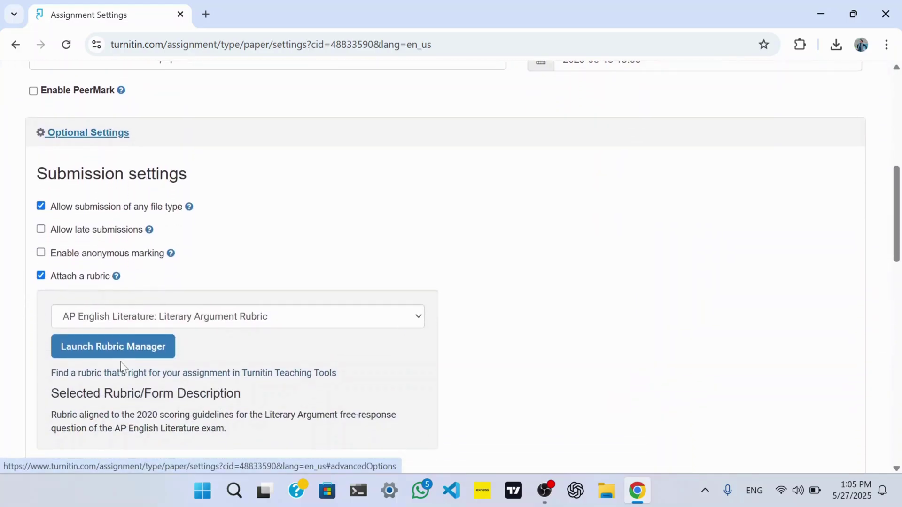
{"action": "scroll", "coordinate": [73, 238], "scroll_direction": "down", "scroll_amount": 4}
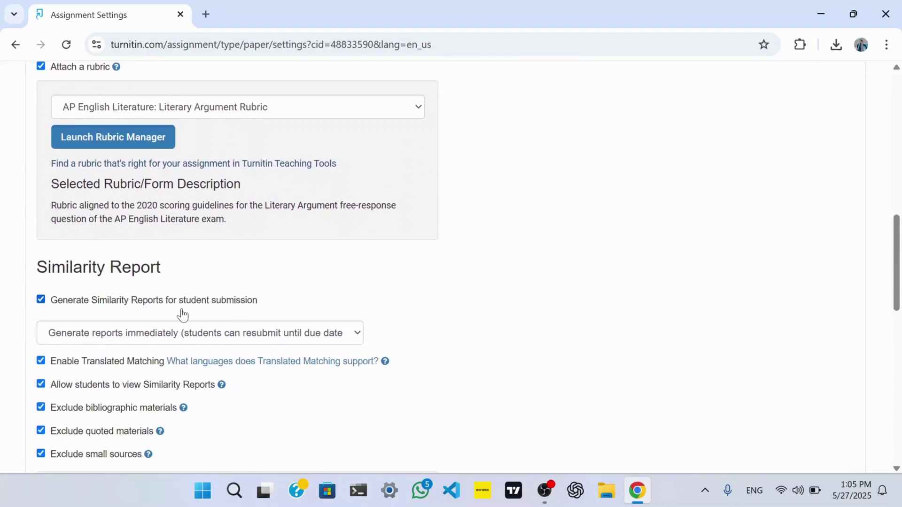
{"action": "scroll", "coordinate": [183, 315], "scroll_direction": "down", "scroll_amount": 14}
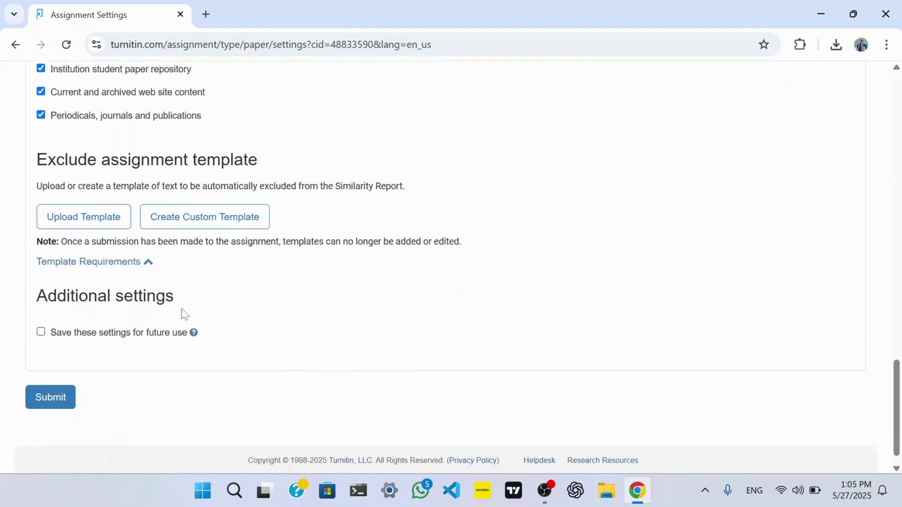
{"action": "left_click", "coordinate": [70, 377]}
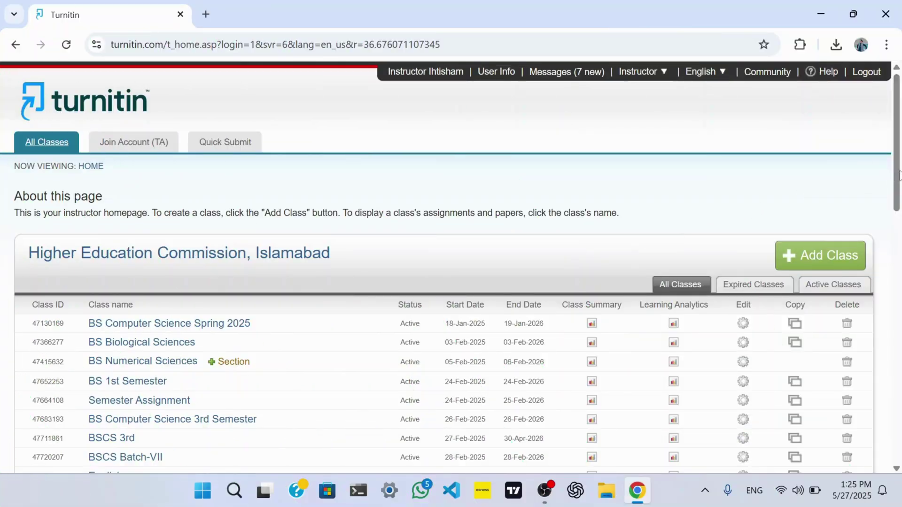
Go to the BSCS Batch 7th class and view the Assignment on AI inbox.
{"action": "scroll", "coordinate": [895, 336], "scroll_direction": "down", "scroll_amount": 5}
{"action": "scroll", "coordinate": [895, 336], "scroll_direction": "down", "scroll_amount": 10}
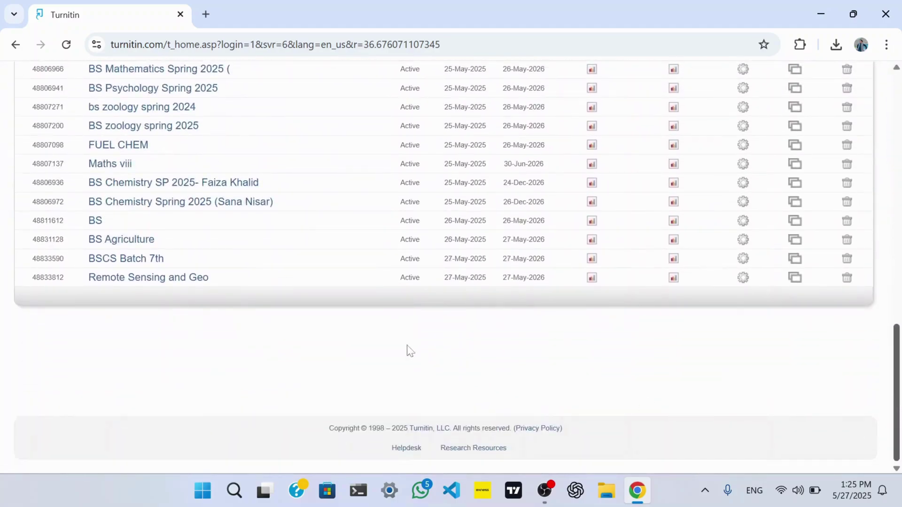
{"action": "left_click", "coordinate": [156, 260]}
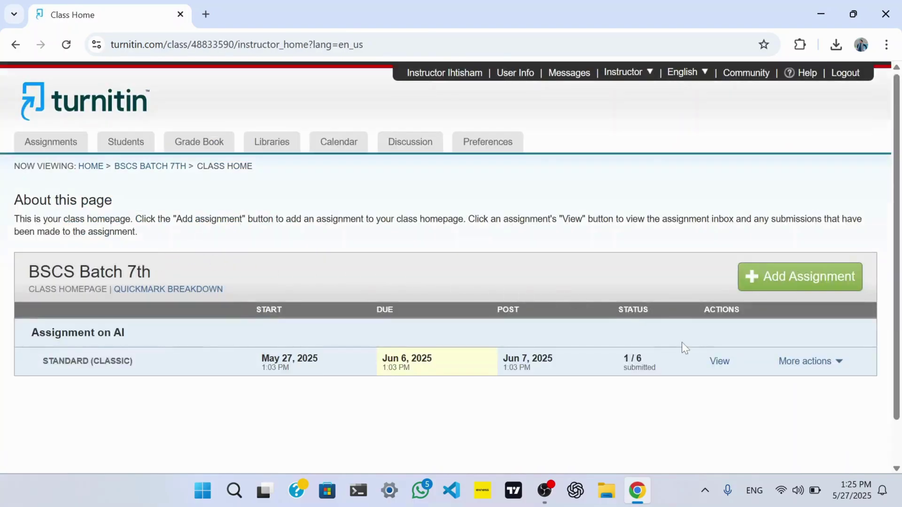
{"action": "left_click", "coordinate": [718, 363]}
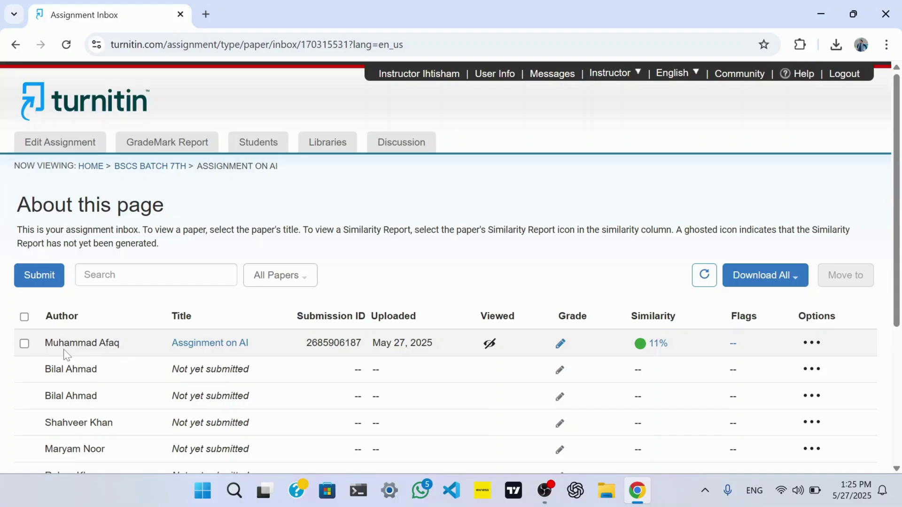
Open the submission's 11% similarity report in Feedback Studio, maximize it, and scroll the paper.
{"action": "left_click", "coordinate": [659, 344]}
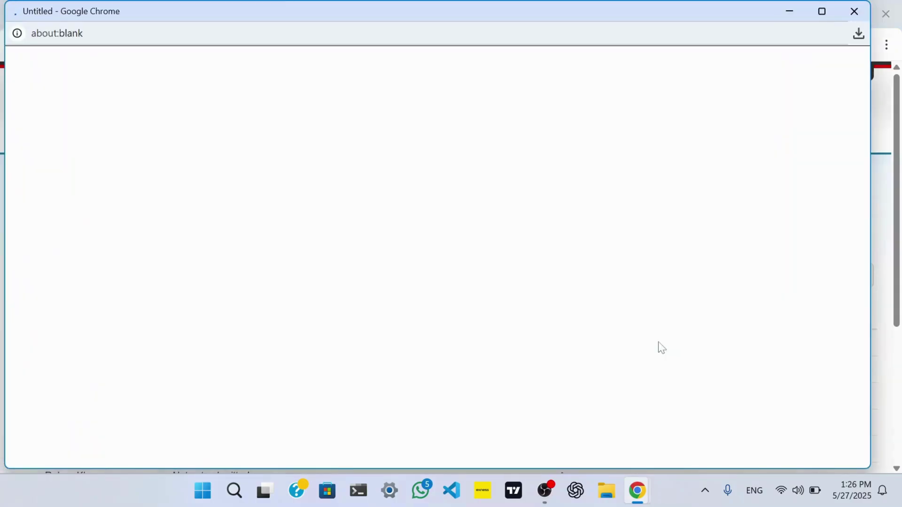
{"action": "left_click", "coordinate": [823, 11]}
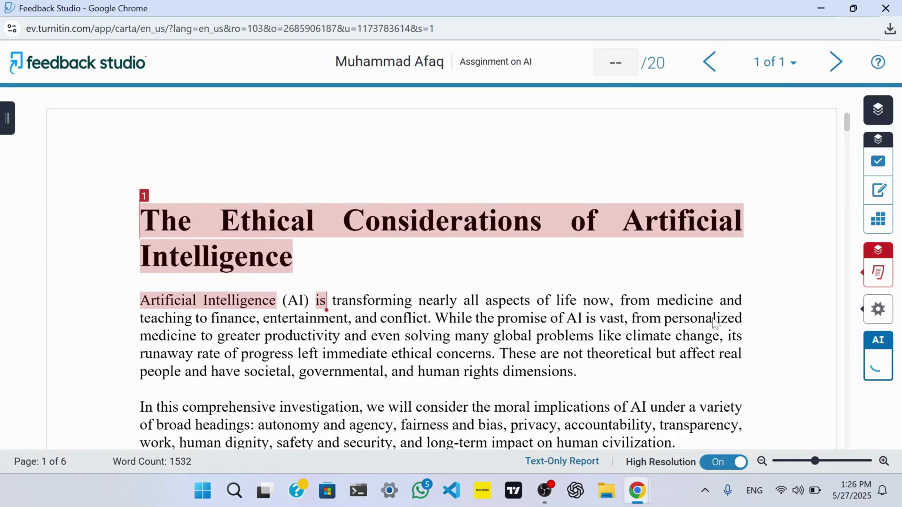
{"action": "scroll", "coordinate": [715, 324], "scroll_direction": "down", "scroll_amount": 2}
{"action": "scroll", "coordinate": [715, 324], "scroll_direction": "down", "scroll_amount": 1}
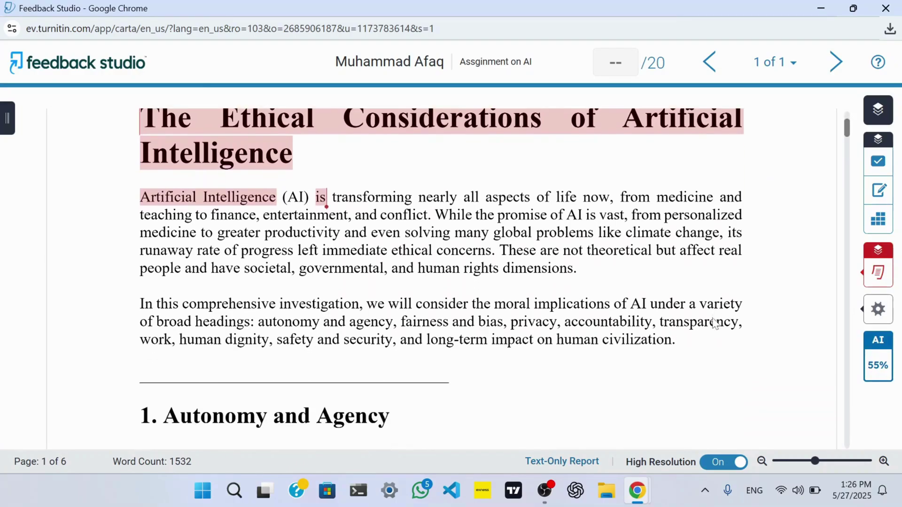
{"action": "scroll", "coordinate": [714, 323], "scroll_direction": "up", "scroll_amount": 2}
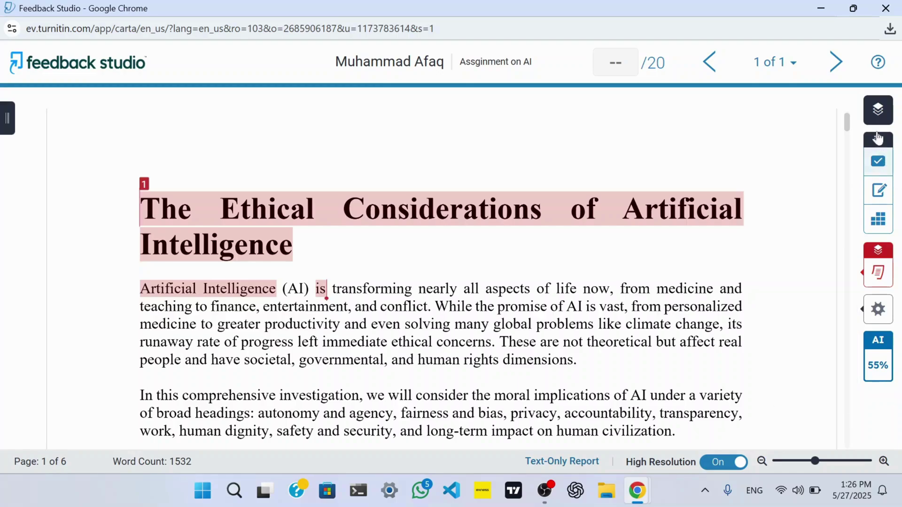
{"action": "left_click", "coordinate": [875, 118]}
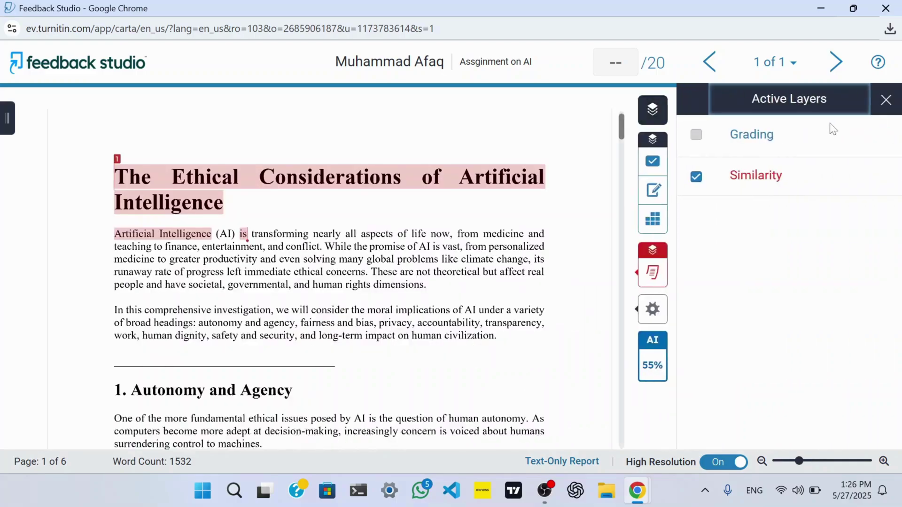
{"action": "left_click", "coordinate": [697, 136]}
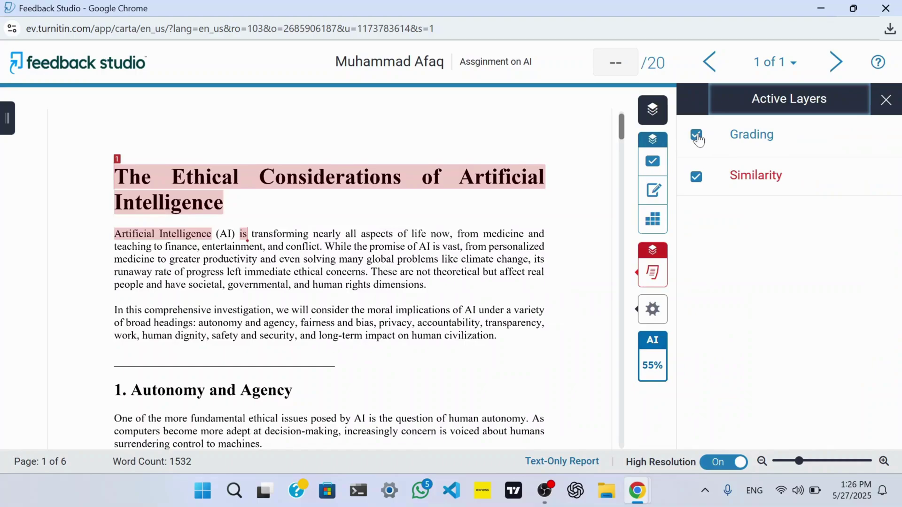
{"action": "left_click", "coordinate": [698, 136]}
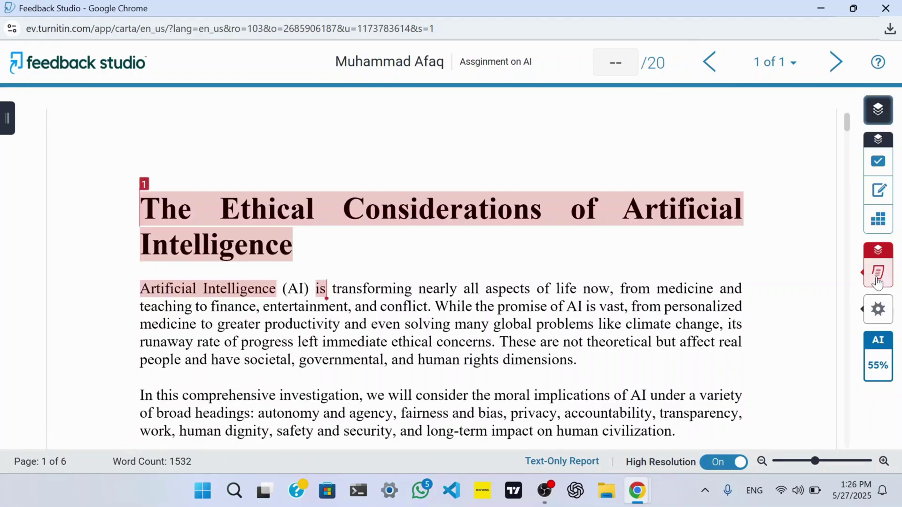
{"action": "mouse_move", "coordinate": [878, 281]}
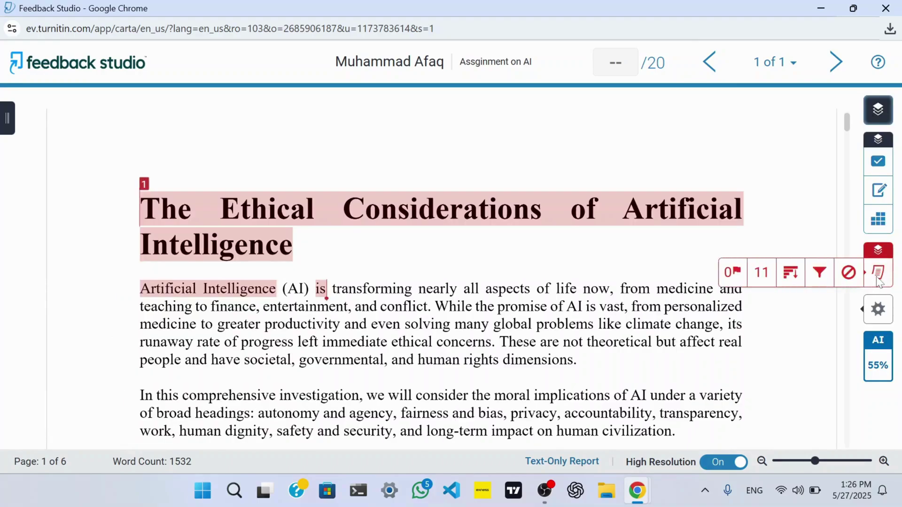
{"action": "left_click", "coordinate": [769, 284]}
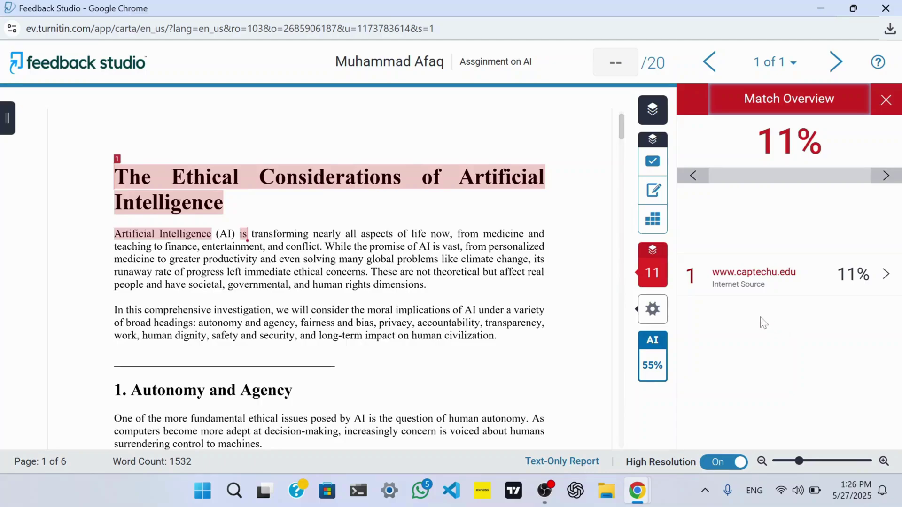
{"action": "mouse_move", "coordinate": [656, 282]}
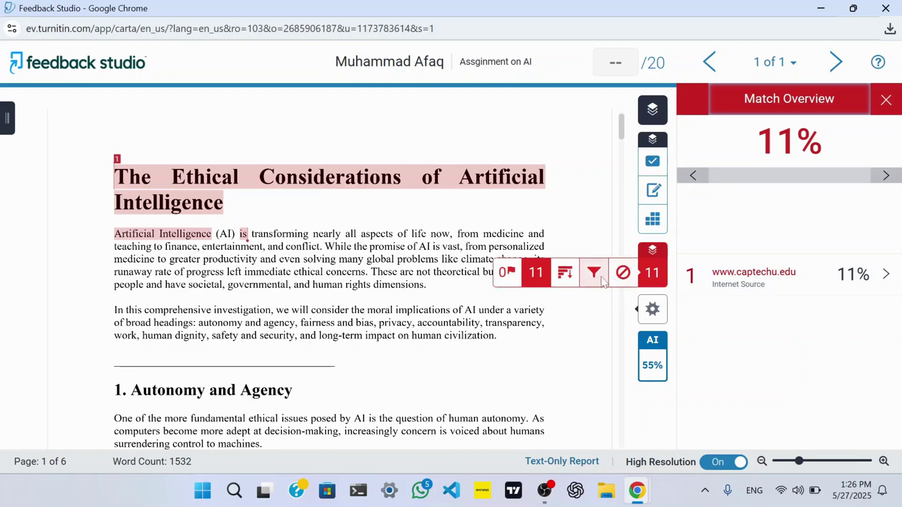
In similarity filters, stop excluding quotes and bibliography from matching.
{"action": "left_click", "coordinate": [588, 282]}
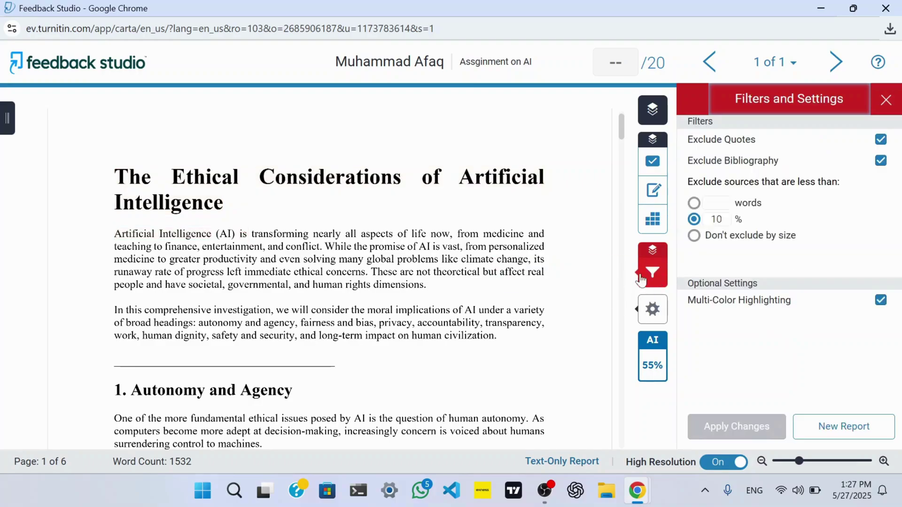
{"action": "left_click", "coordinate": [882, 141]}
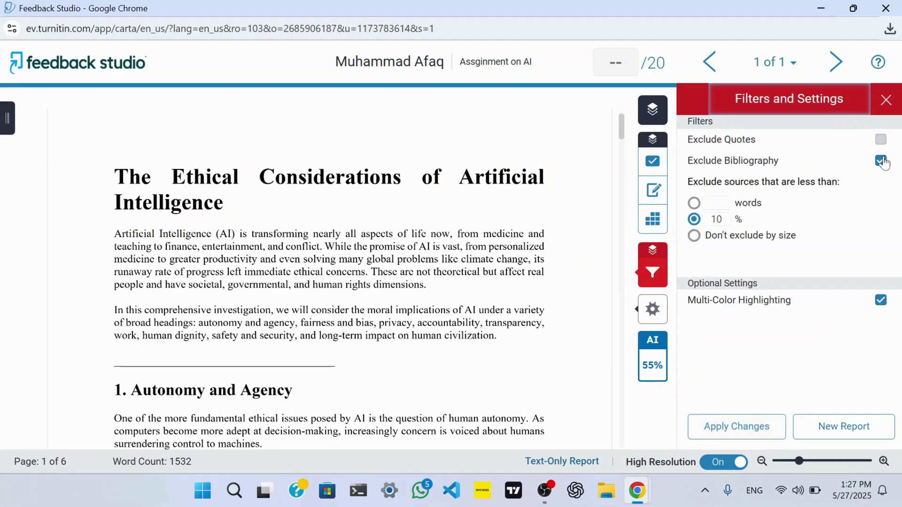
{"action": "left_click", "coordinate": [883, 160]}
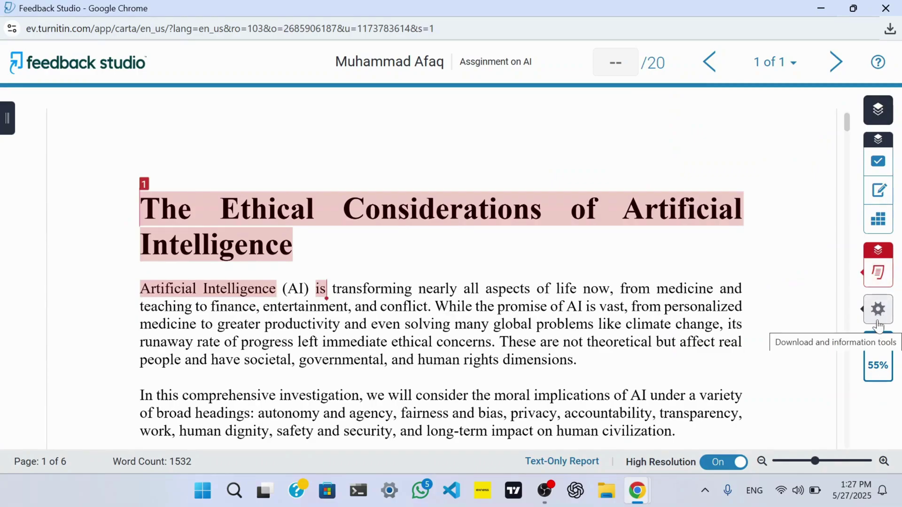
Download the paper's current view and open the 55% AI writing detection report.
{"action": "left_click", "coordinate": [877, 322]}
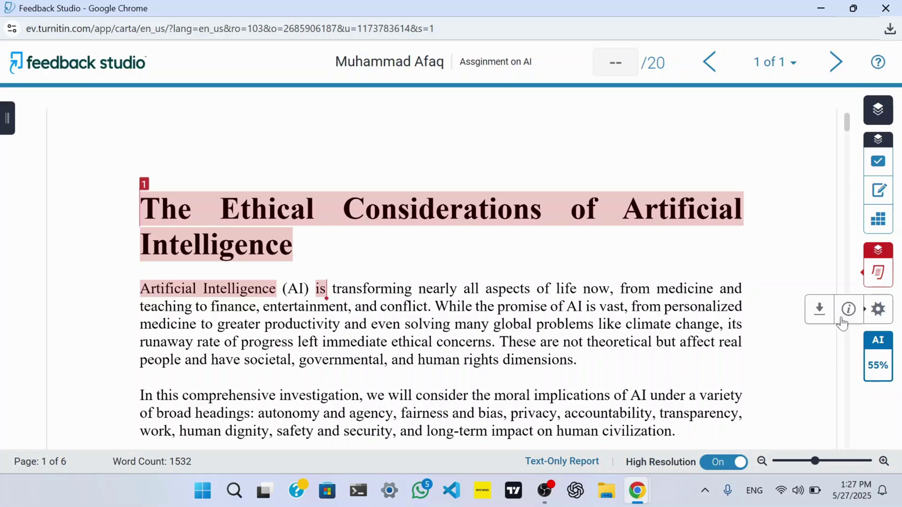
{"action": "left_click", "coordinate": [820, 310]}
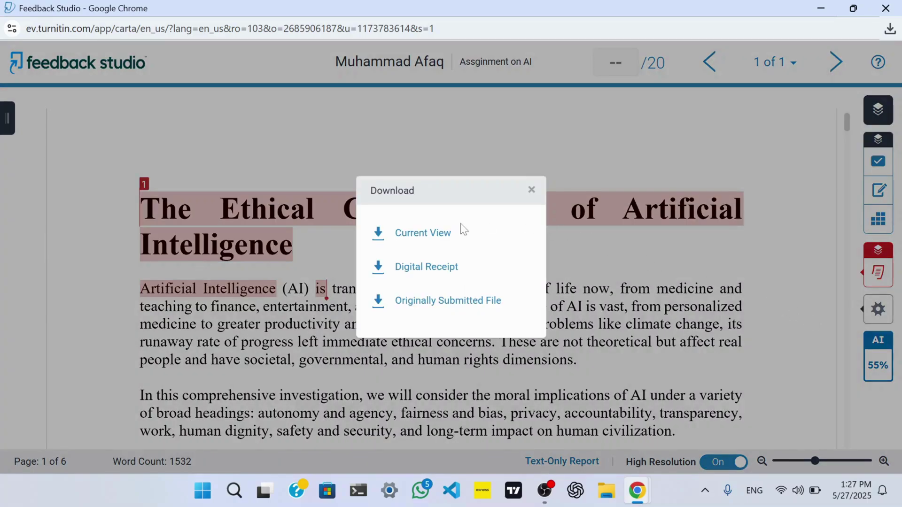
{"action": "left_click", "coordinate": [432, 239]}
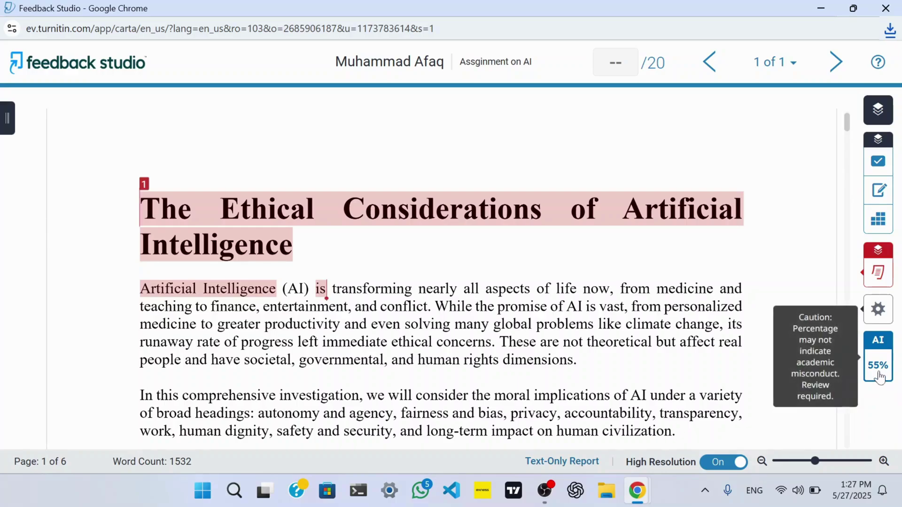
{"action": "left_click", "coordinate": [879, 369]}
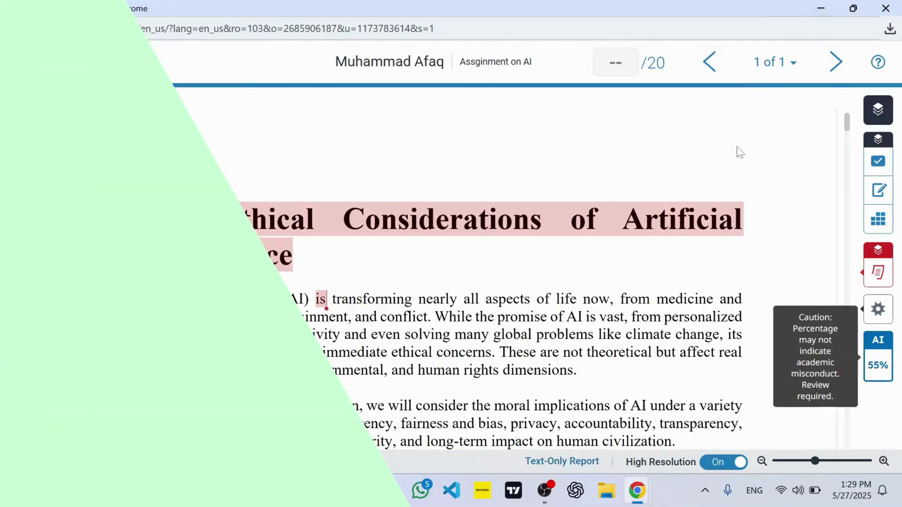
Enter a grade of 18 and switch QuickMarks to the Usage set.
{"action": "left_click", "coordinate": [616, 62]}
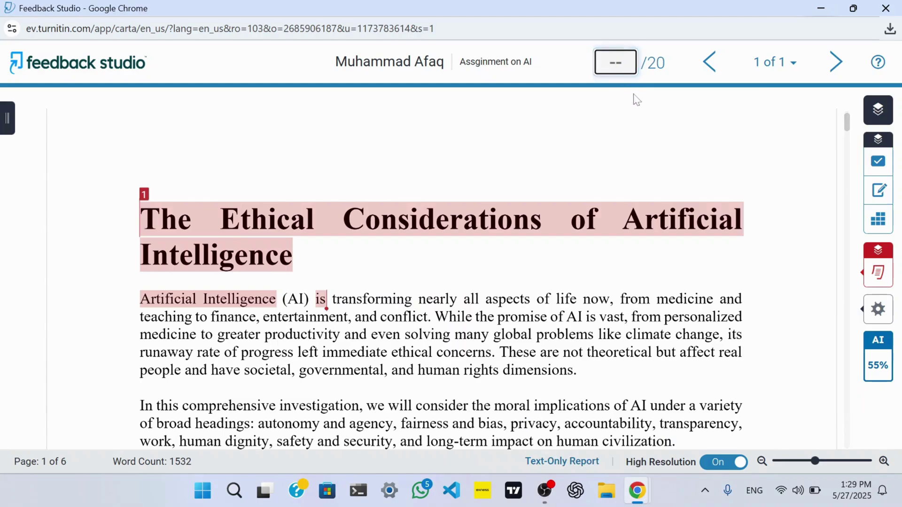
{"action": "type", "text": "18"}
{"action": "left_click", "coordinate": [878, 162]}
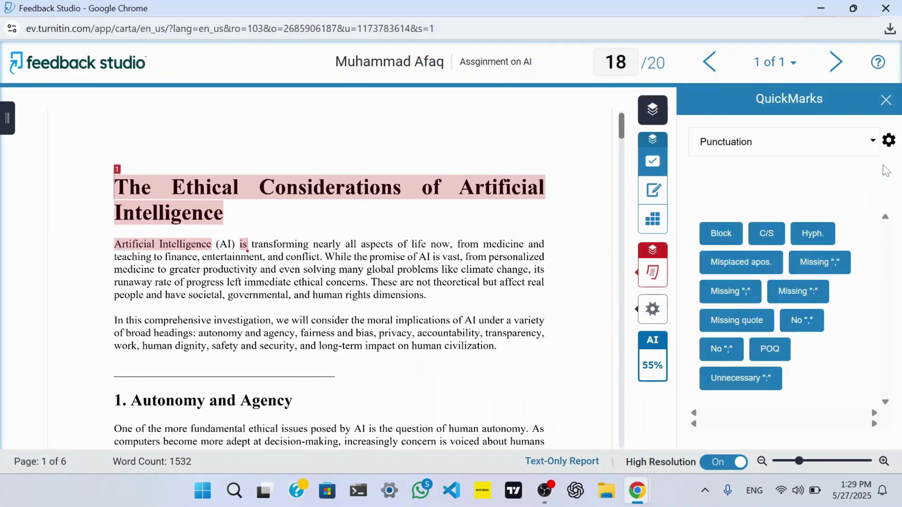
{"action": "left_click", "coordinate": [871, 141]}
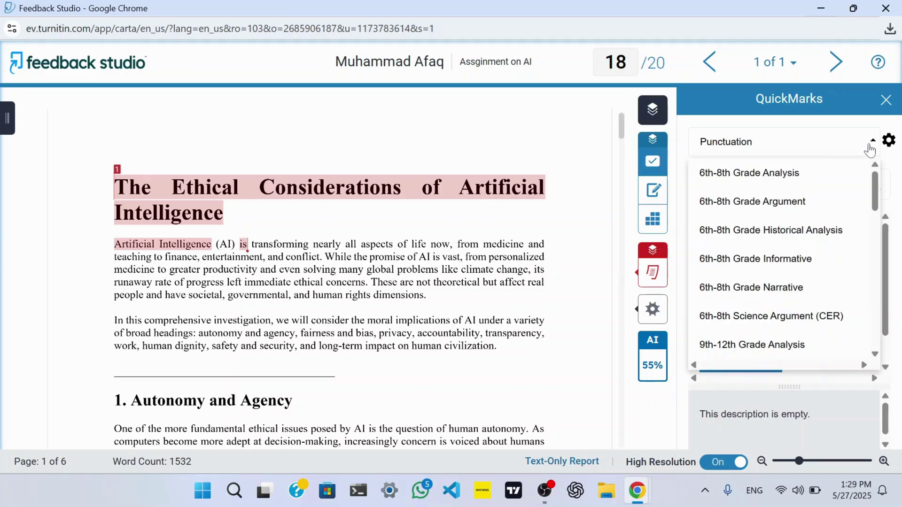
{"action": "scroll", "coordinate": [780, 298], "scroll_direction": "down", "scroll_amount": 6}
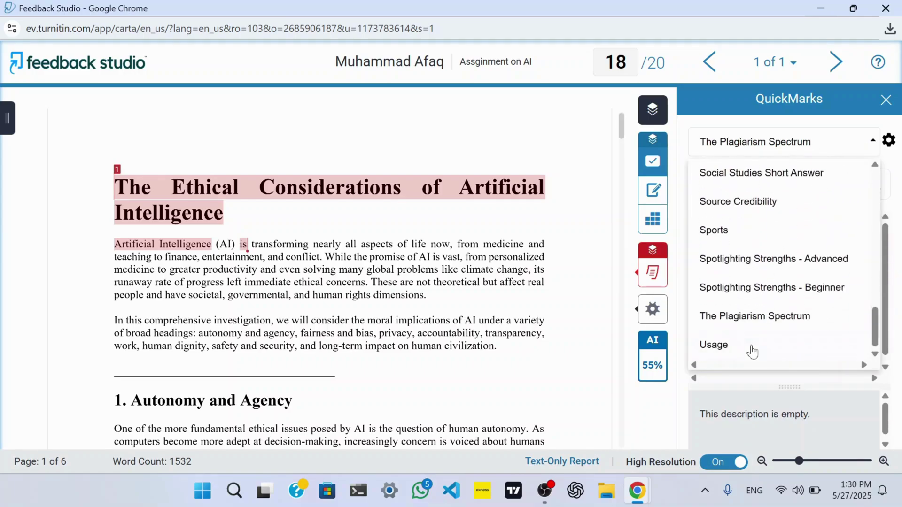
{"action": "left_click", "coordinate": [751, 351]}
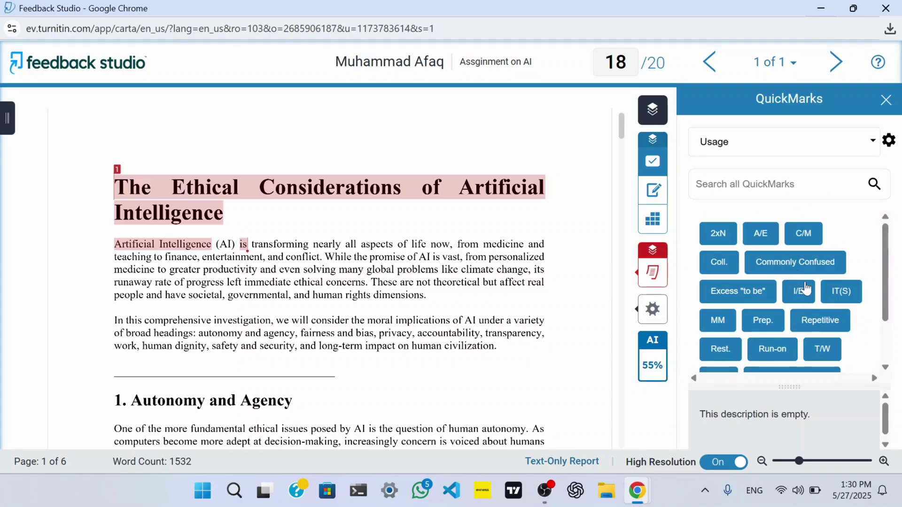
{"action": "scroll", "coordinate": [807, 288], "scroll_direction": "down", "scroll_amount": 2}
{"action": "scroll", "coordinate": [807, 288], "scroll_direction": "up", "scroll_amount": 2}
{"action": "scroll", "coordinate": [806, 287], "scroll_direction": "down", "scroll_amount": 2}
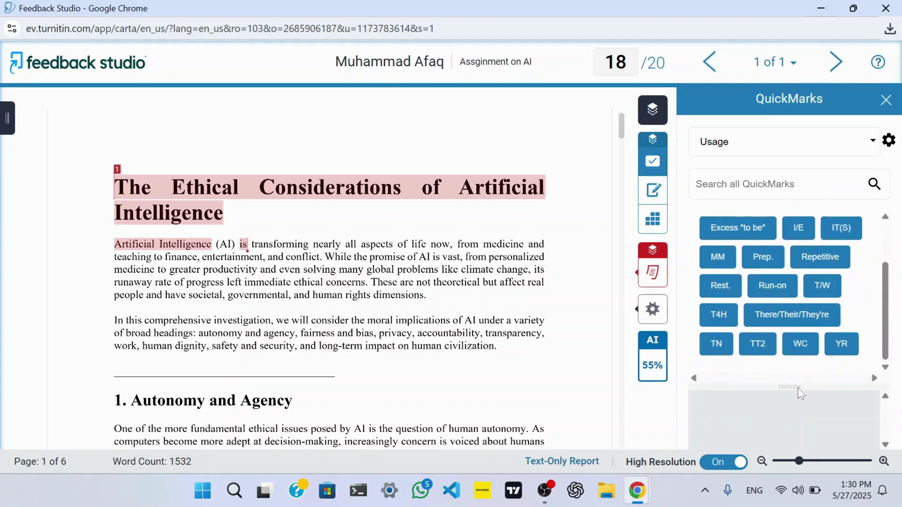
Place Repetitive and Excess "to be" QuickMarks on the paper and show the Feedback Summary.
{"action": "left_click_drag", "start_coordinate": [797, 388], "coordinate": [798, 285]}
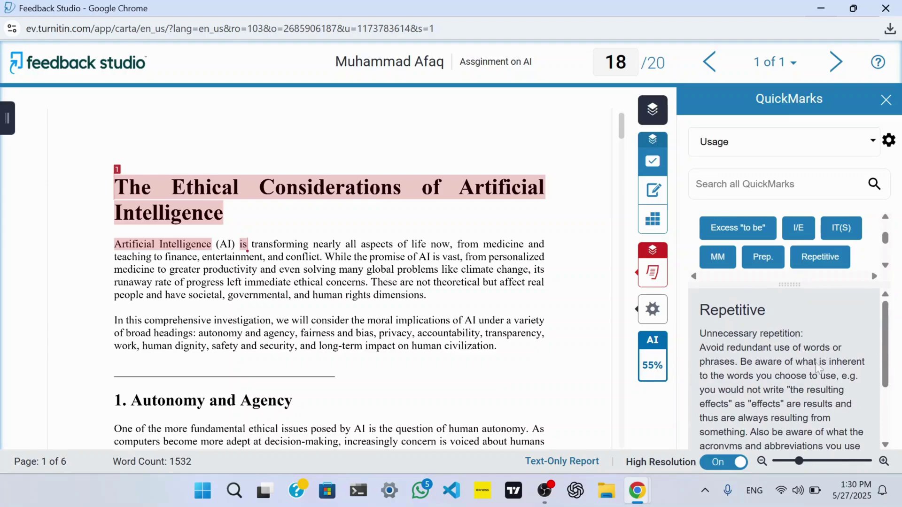
{"action": "left_click_drag", "start_coordinate": [818, 262], "coordinate": [452, 306]}
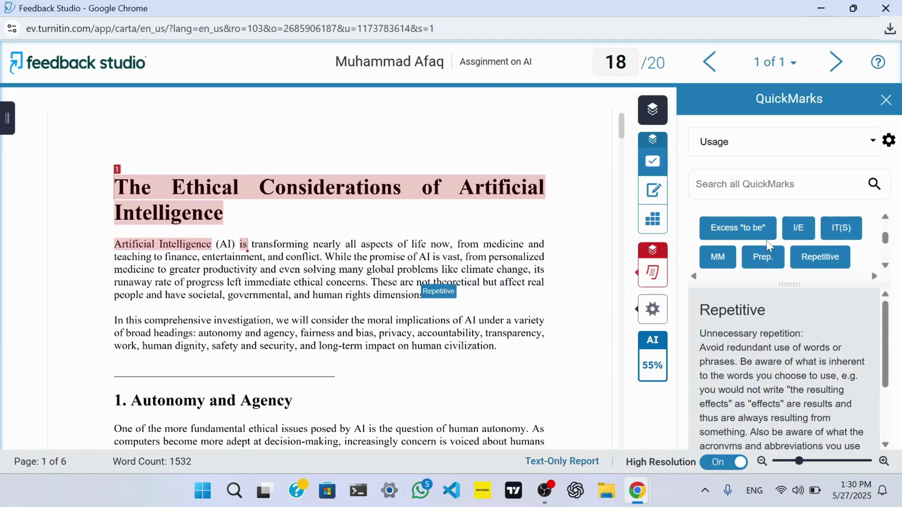
{"action": "left_click_drag", "start_coordinate": [754, 229], "coordinate": [330, 416]}
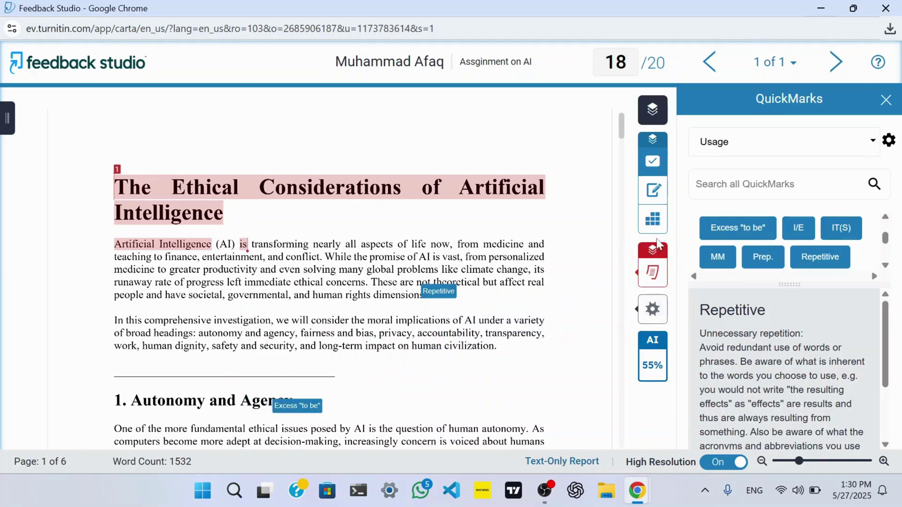
{"action": "left_click", "coordinate": [655, 192]}
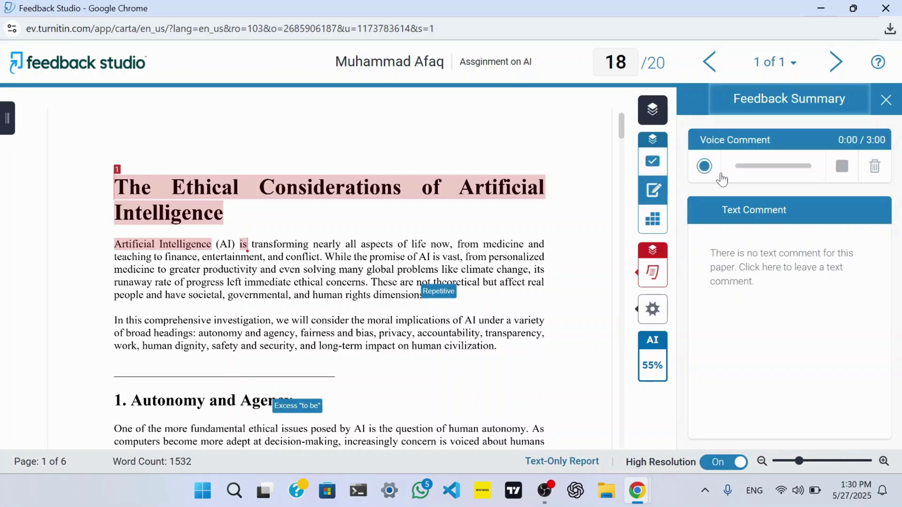